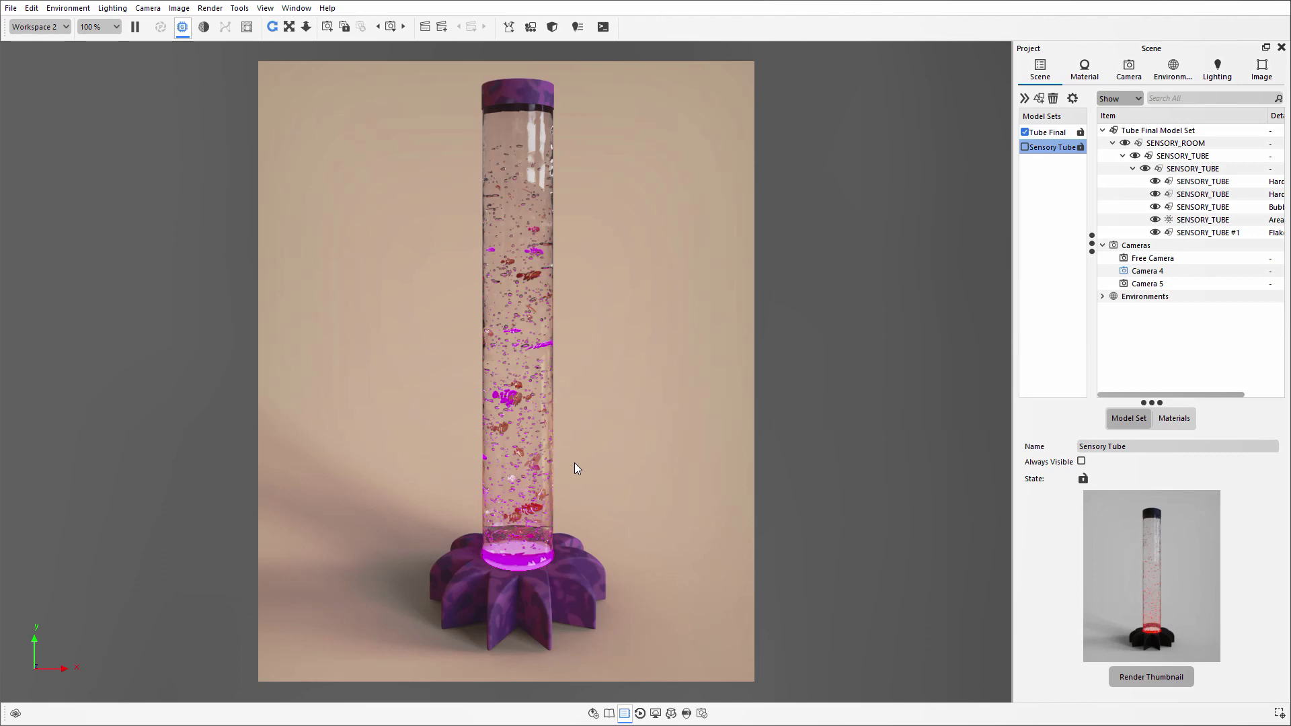
- Hide the Tube Final model set, show the Sensory Tube model set instead, and collapse the model set list
click(1025, 133)
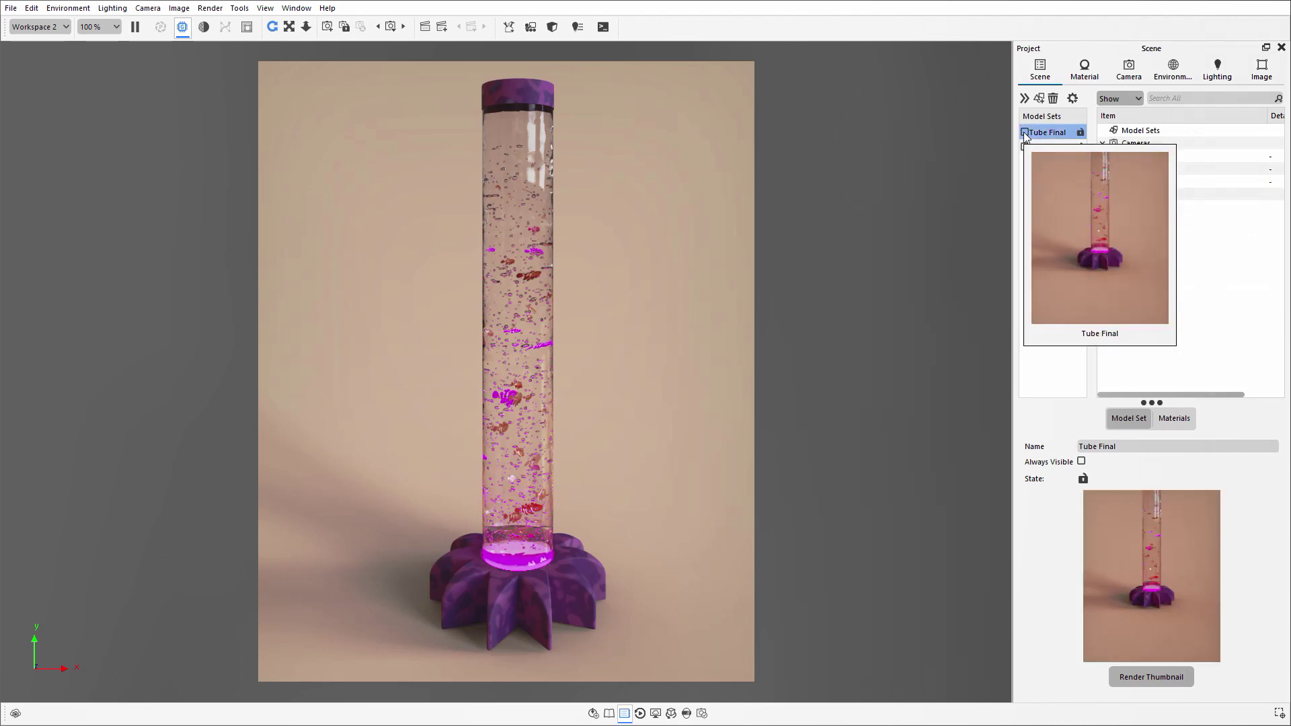
click(1024, 132)
click(1024, 147)
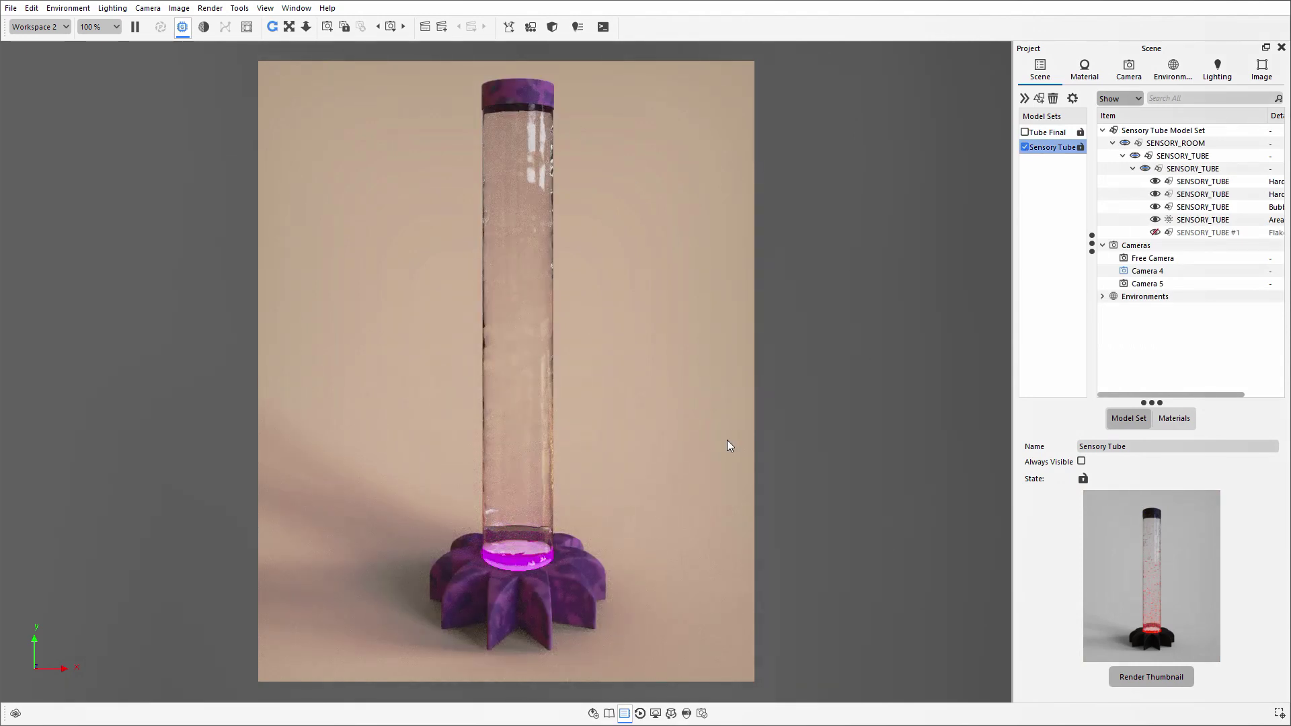
click(1024, 98)
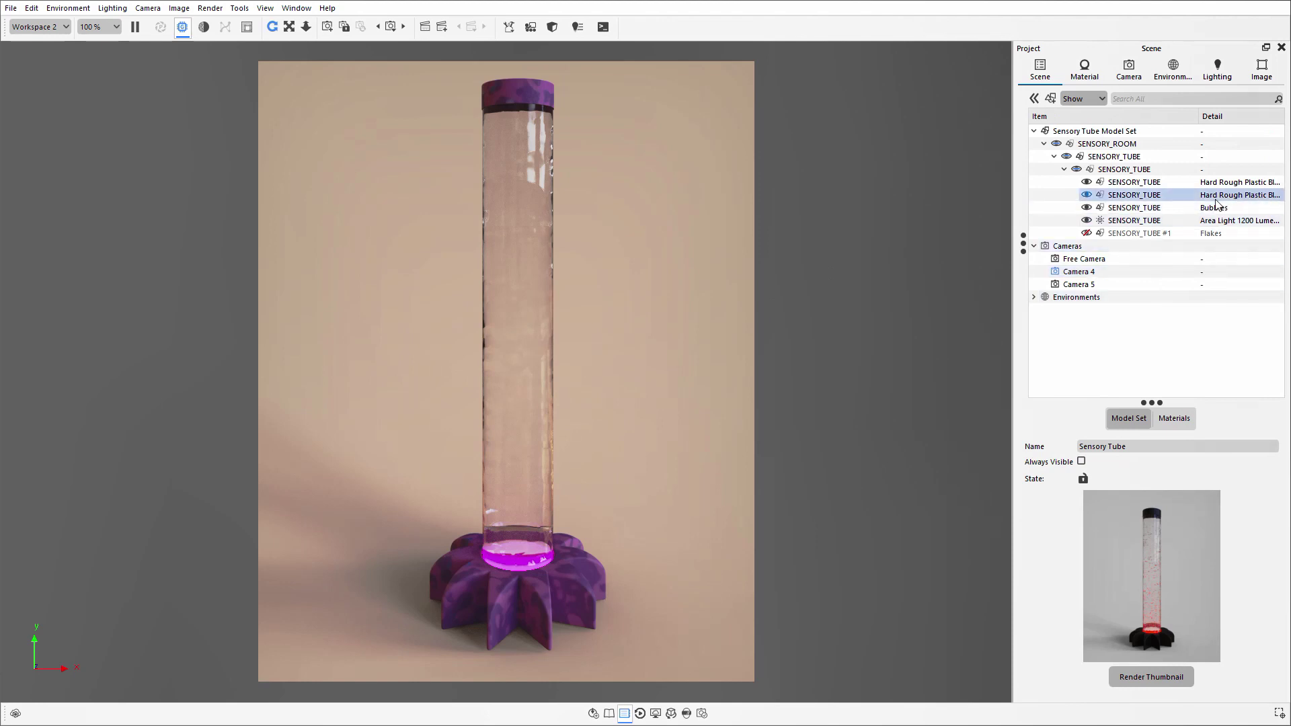
- Open the Bubbles material of the clear tube part in the Material Graph and auto-align its nodes
click(1126, 210)
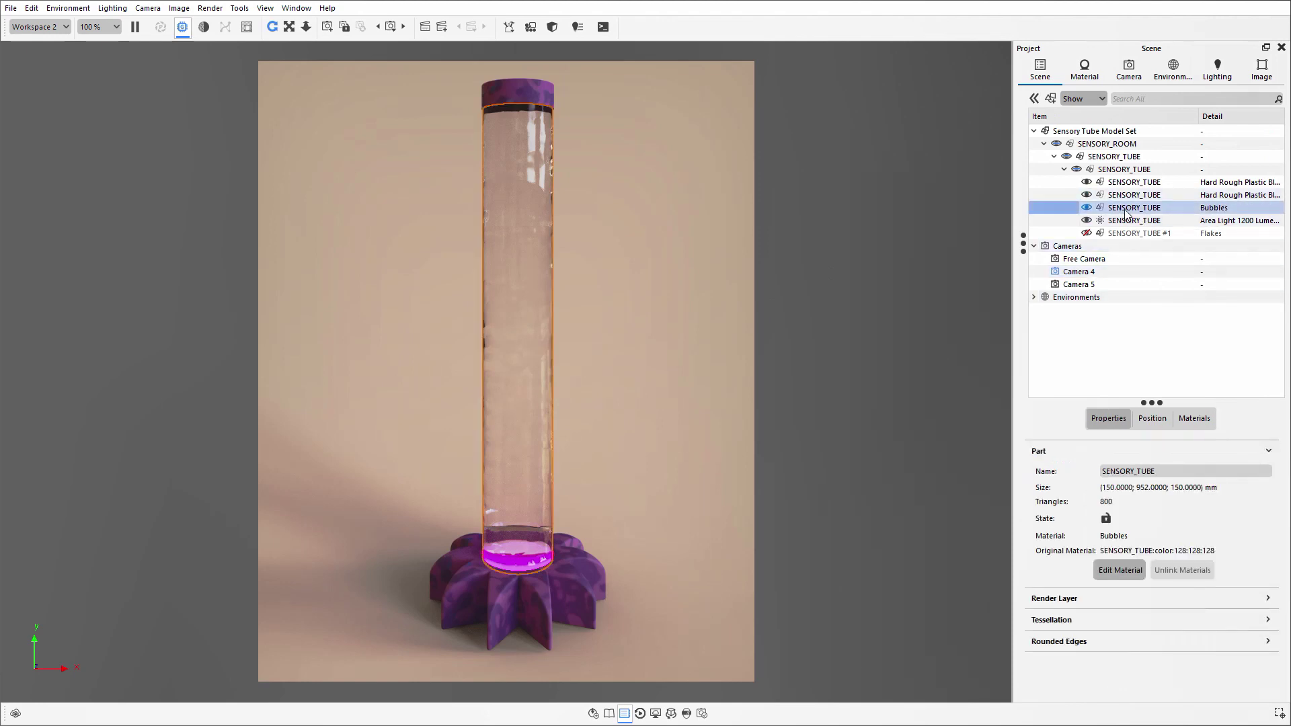
double_click(1127, 210)
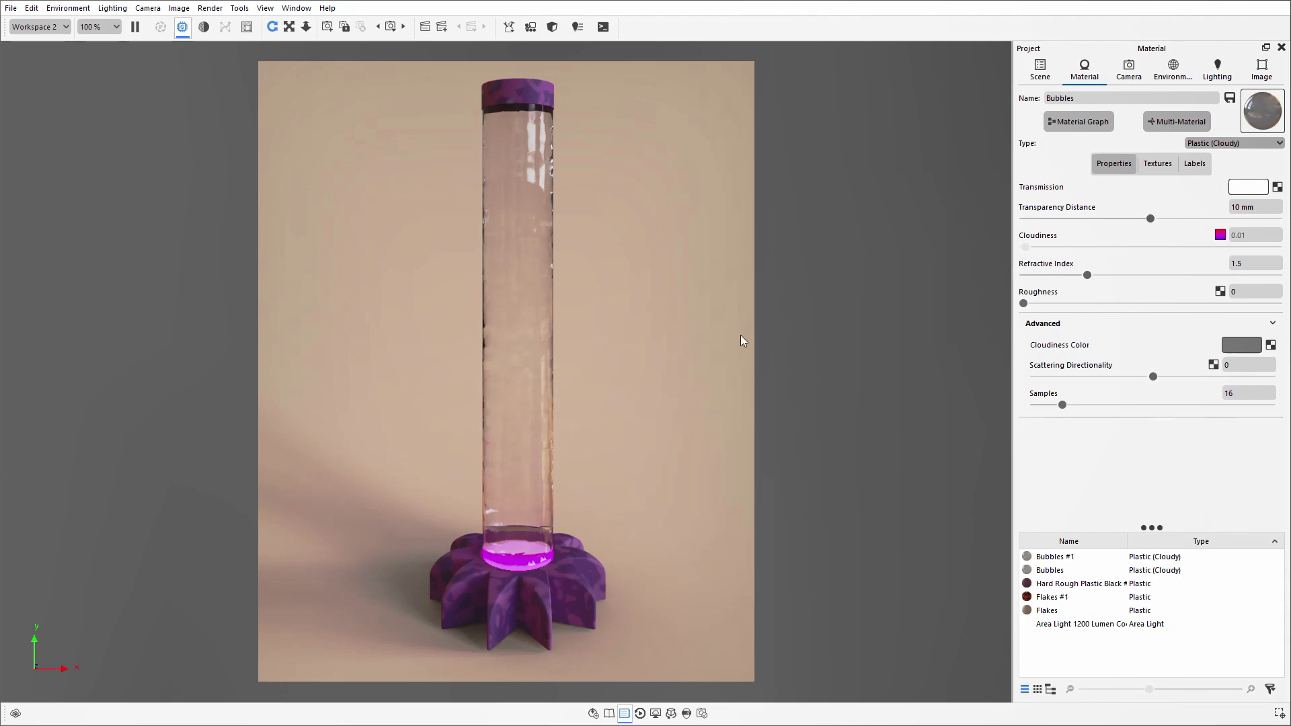
click(1075, 122)
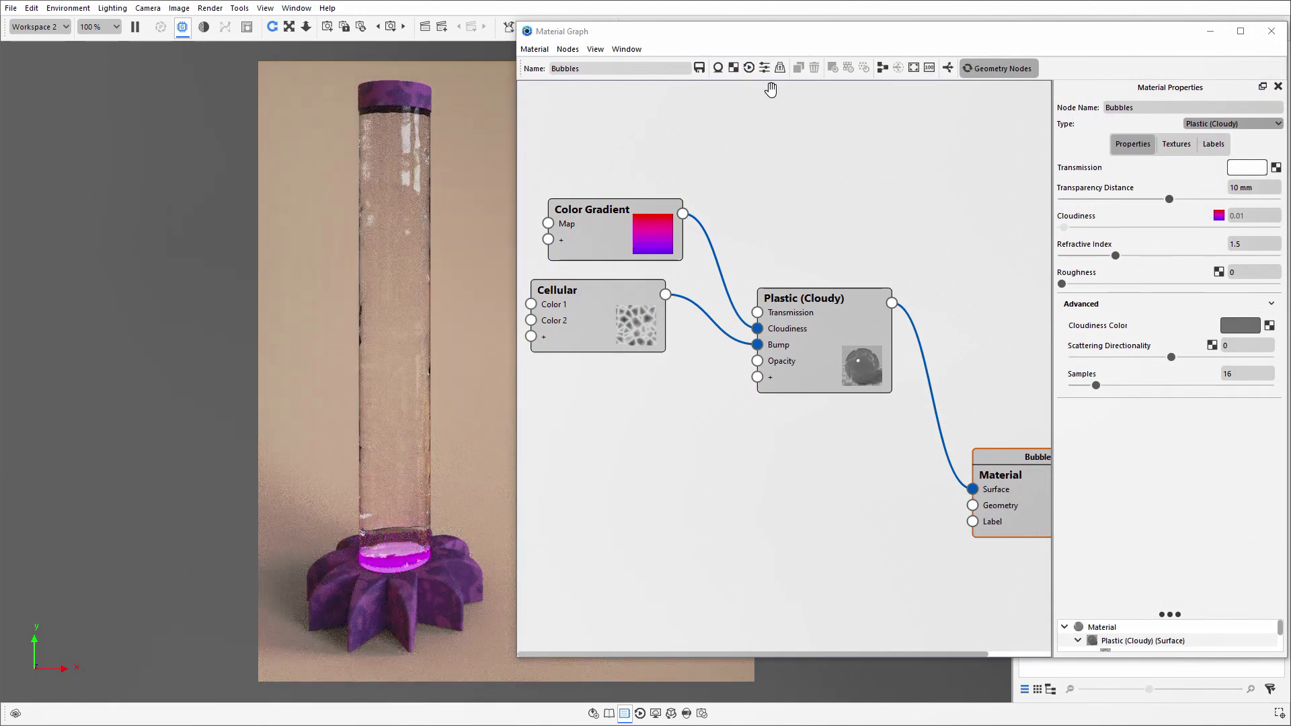
click(882, 68)
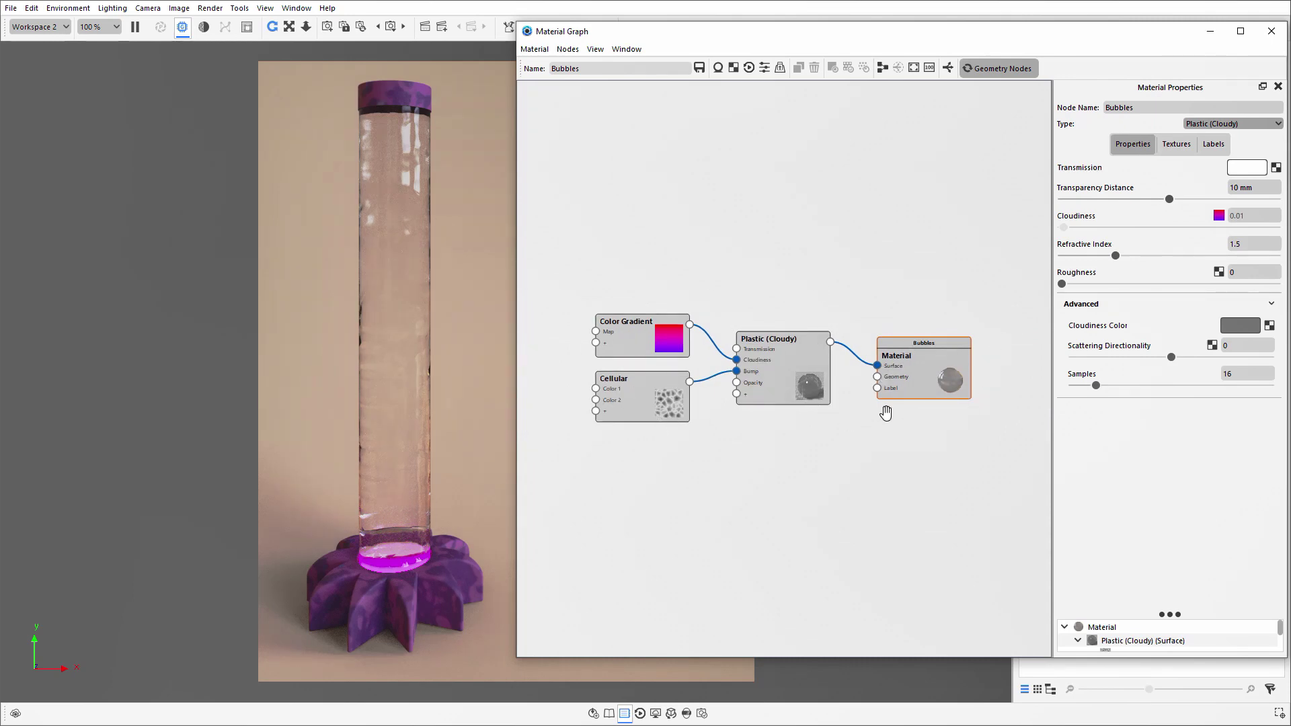
- Add a Bubbles geometry node connected to the Material node's Geometry input and execute it
right_click(758, 180)
mouse_move(809, 207)
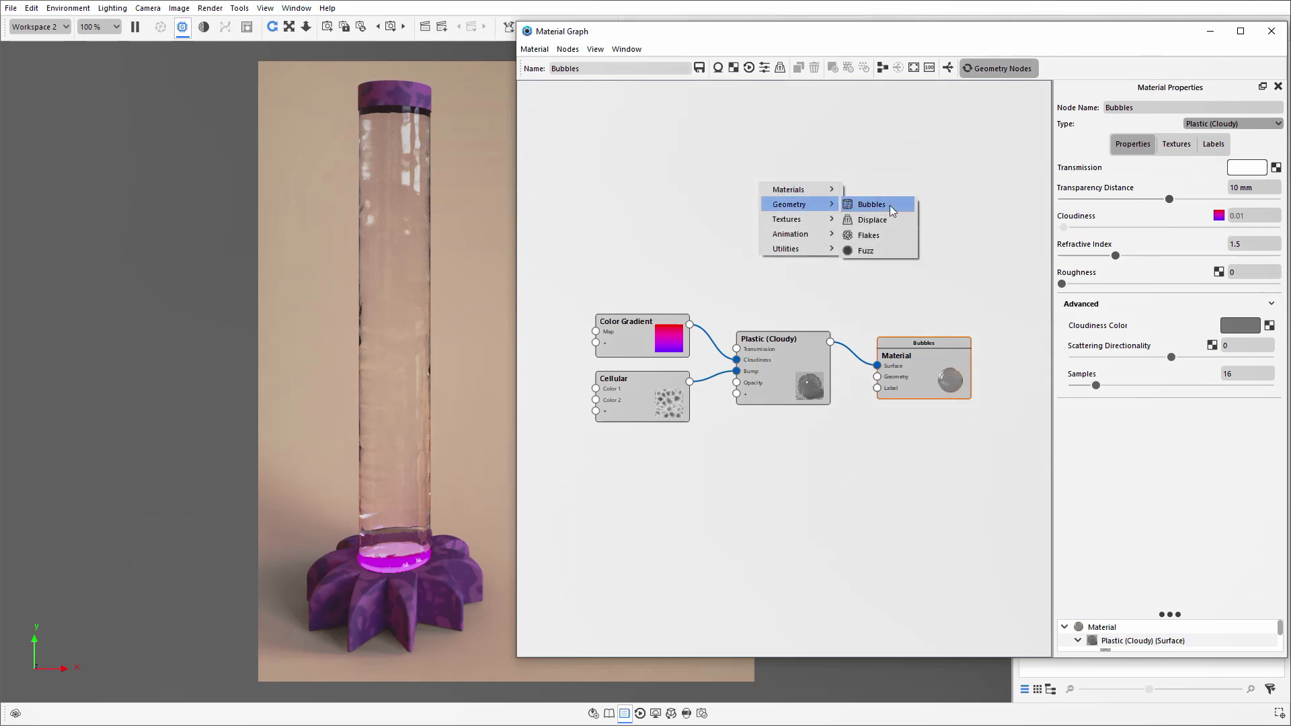
click(871, 205)
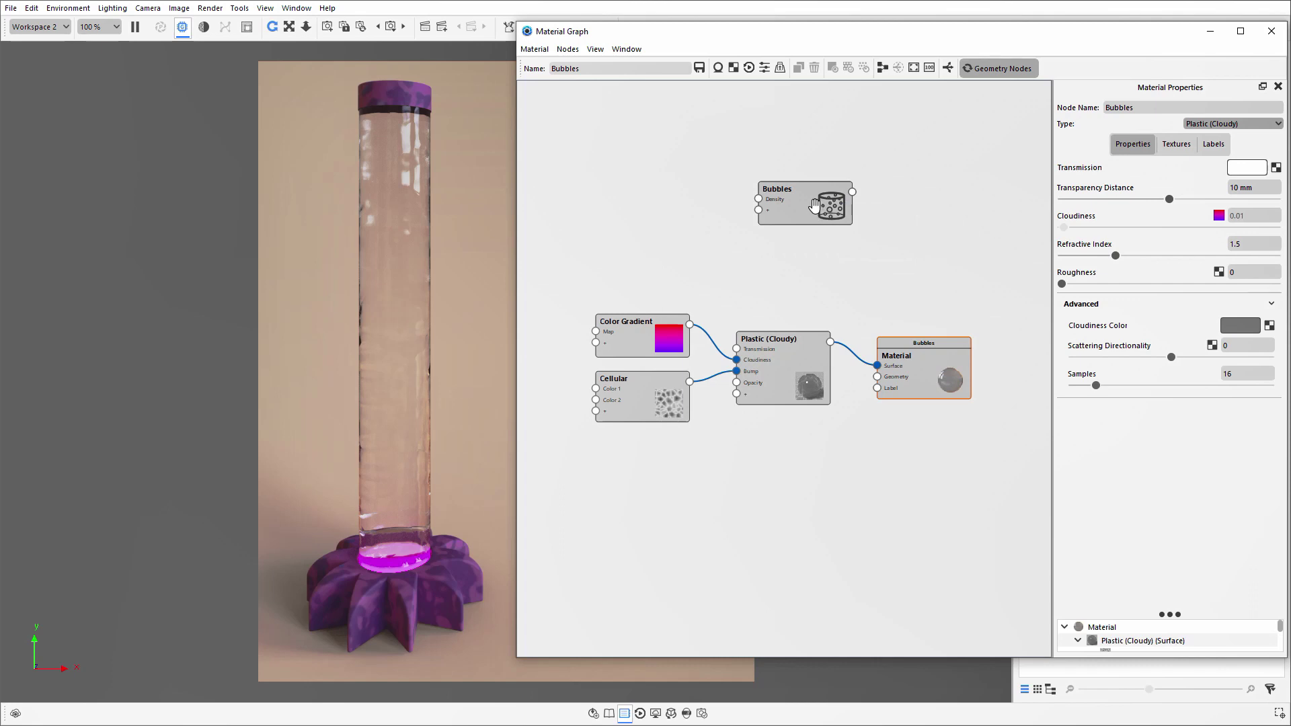
drag(812, 207, 878, 377)
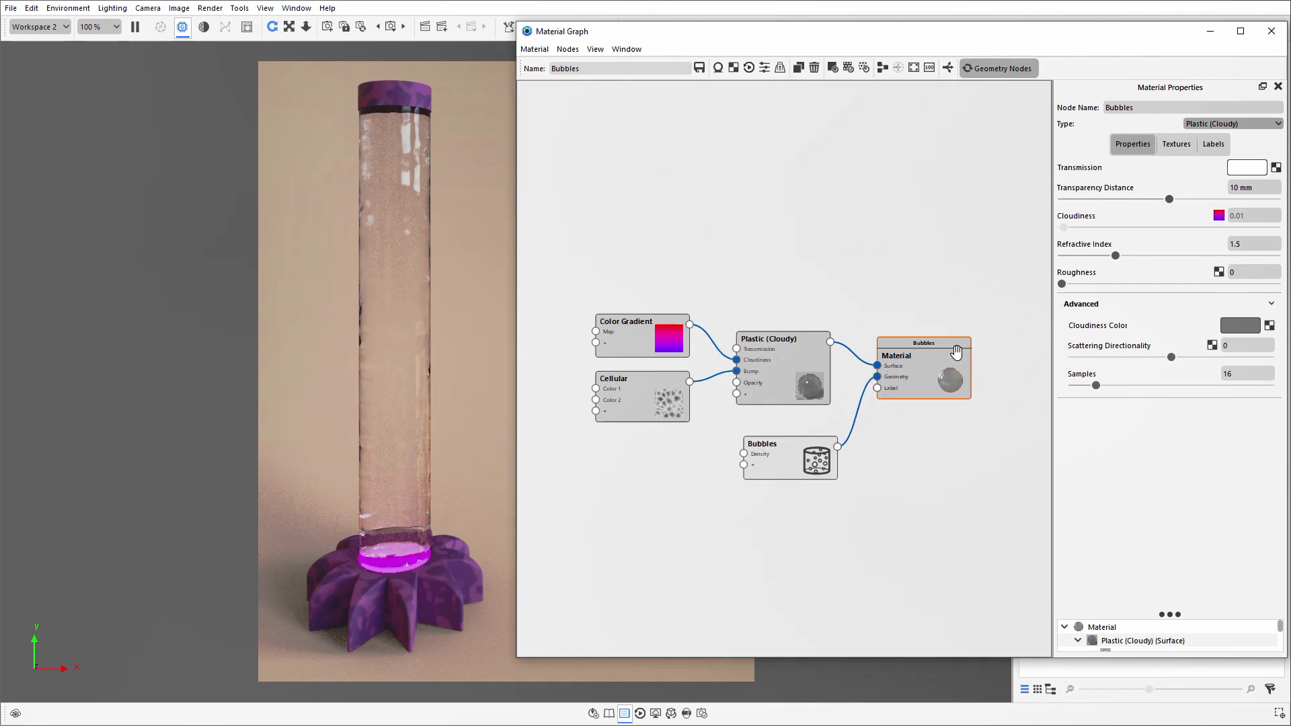
click(794, 462)
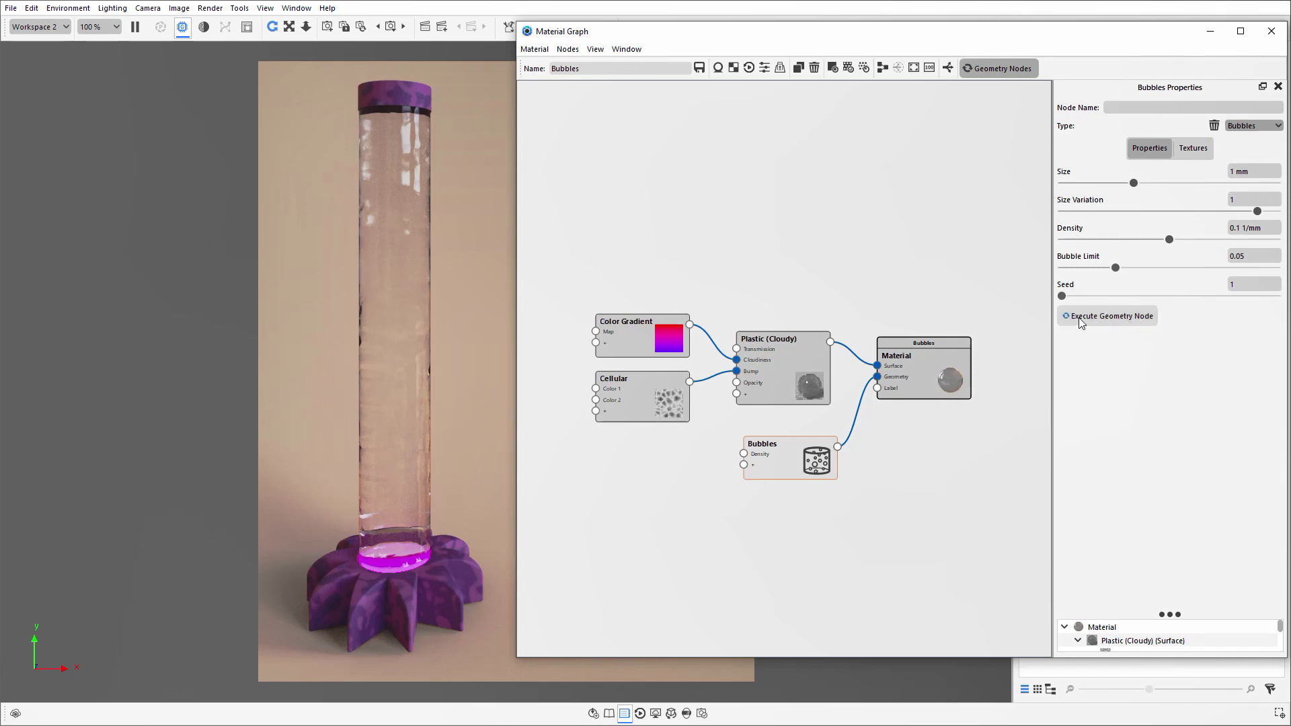
click(1116, 321)
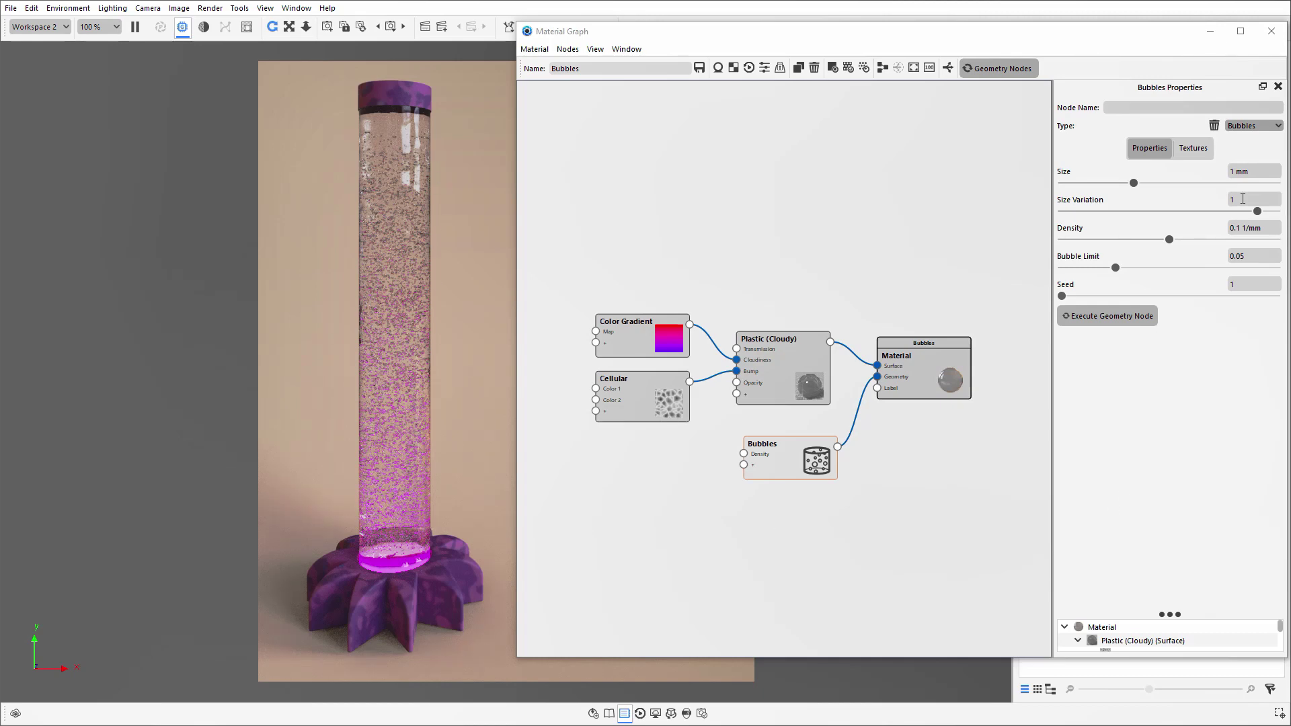
- Set the Bubbles node's density to 0.05 1/mm and execute the geometry node again
click(1240, 227)
click(1227, 228)
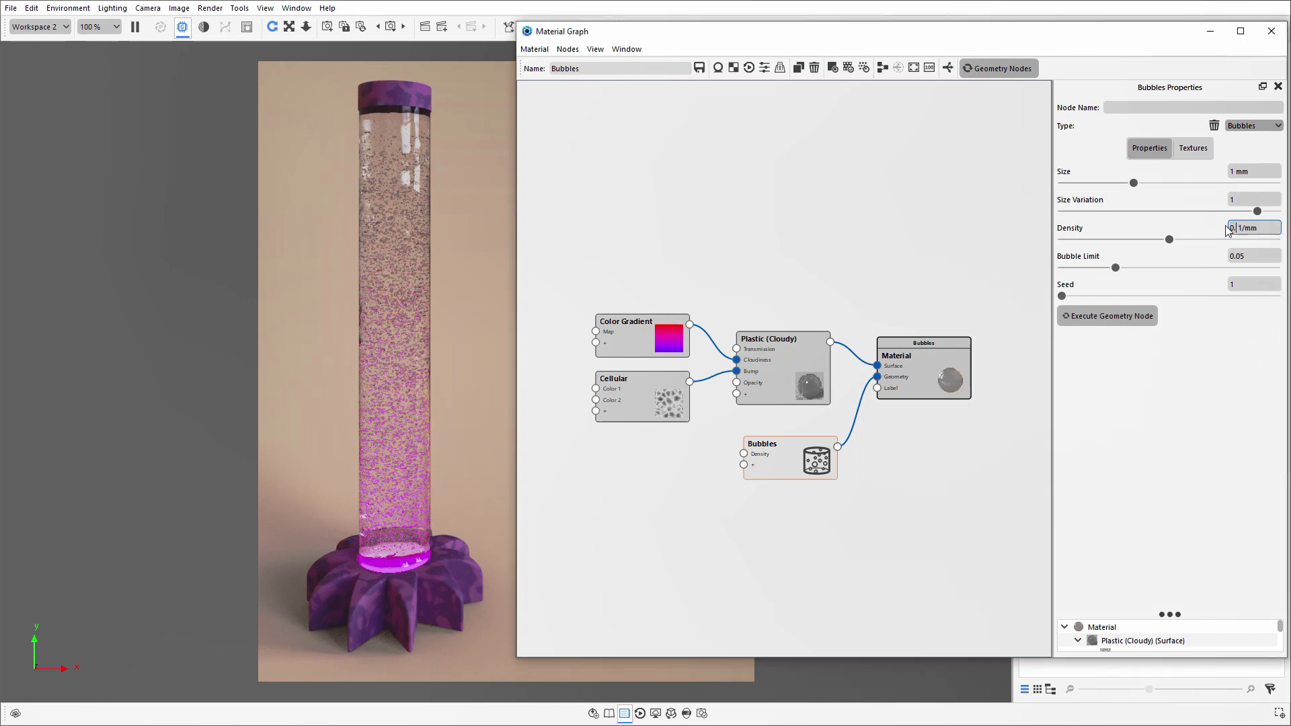
text(0)
text(2)
key(Return)
click(1091, 316)
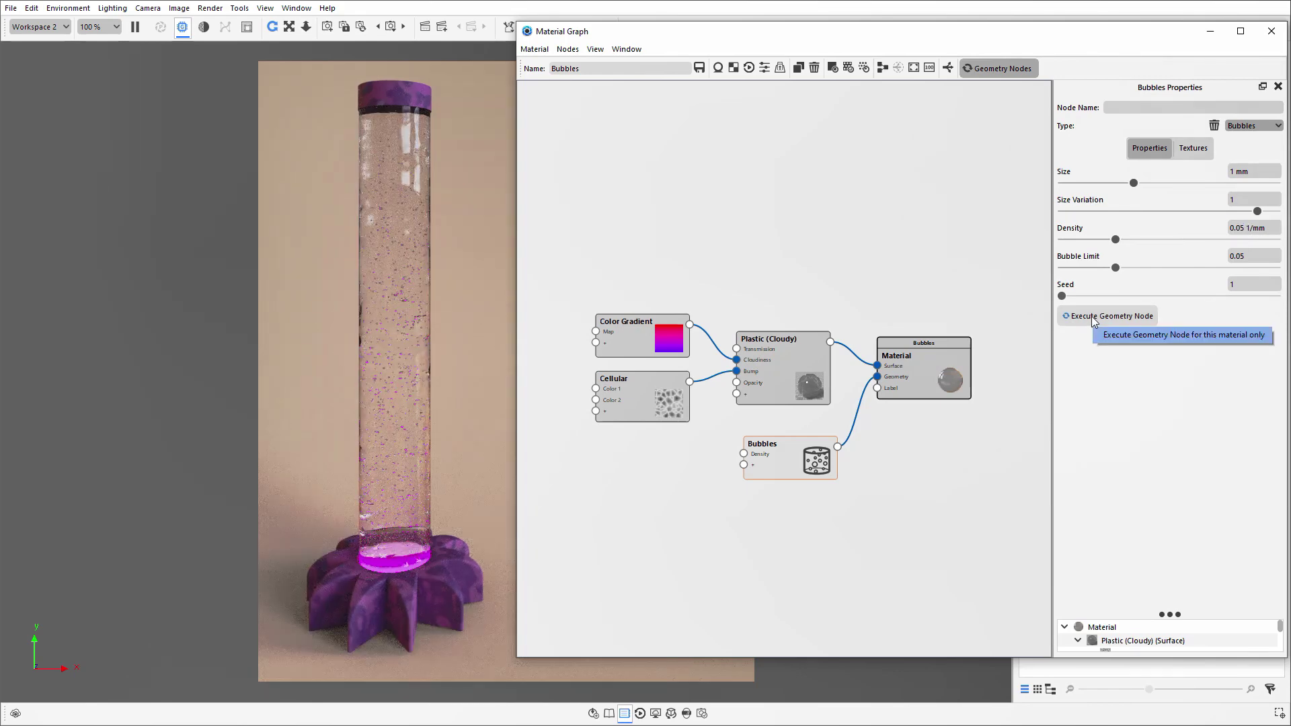
click(1092, 319)
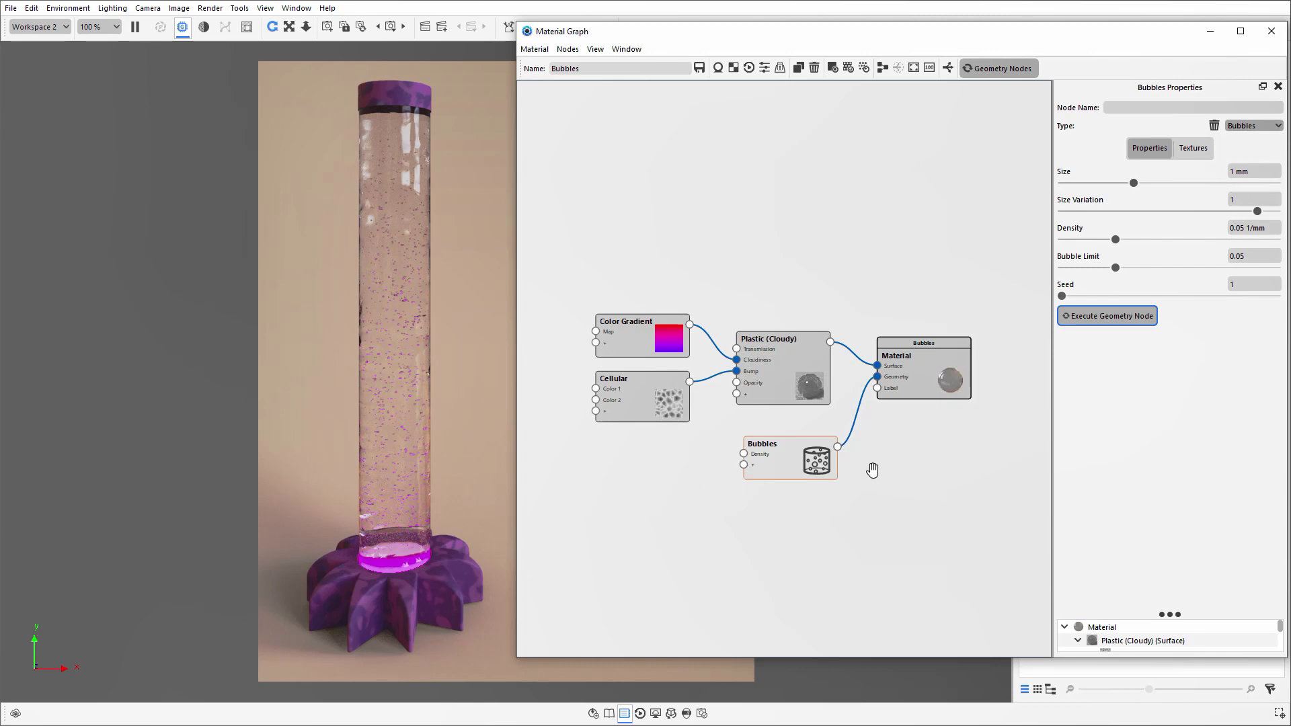
- Set the bubble size to 1.5 mm and the size variation to 1.5, and re-execute the Bubbles node
click(1244, 171)
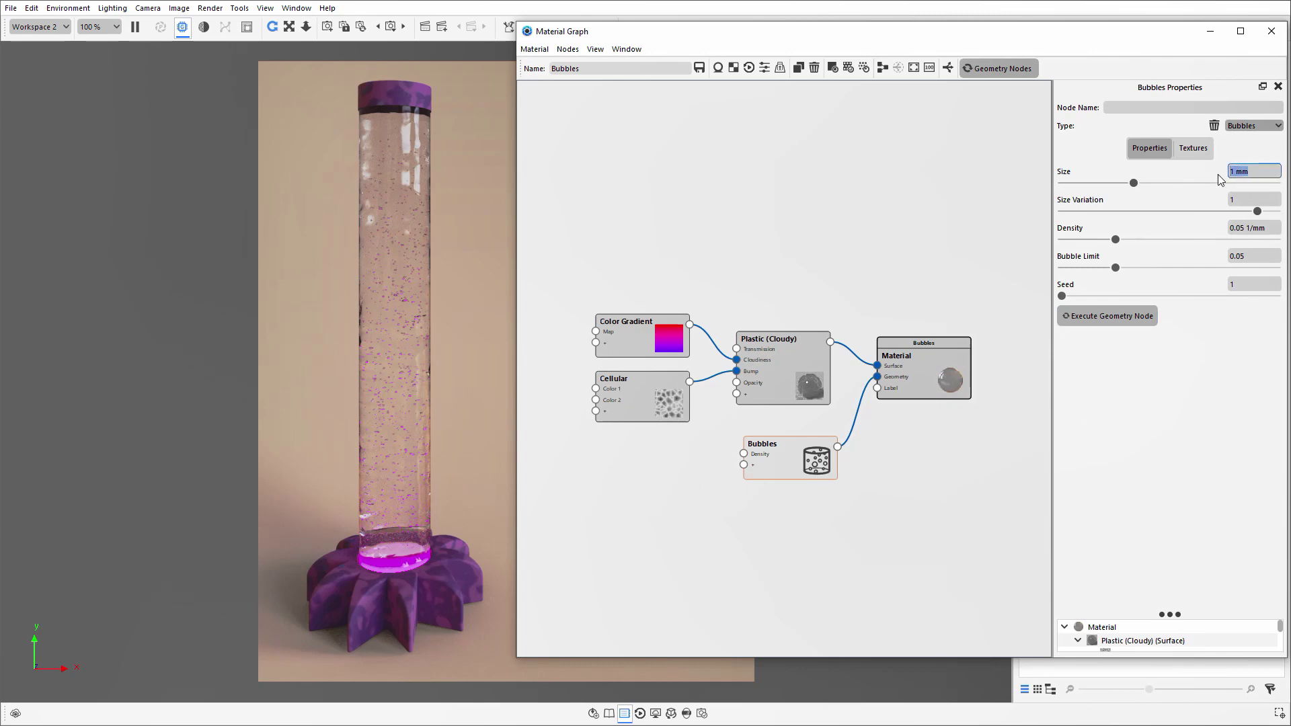
text(1.5)
click(1243, 198)
text(1.)
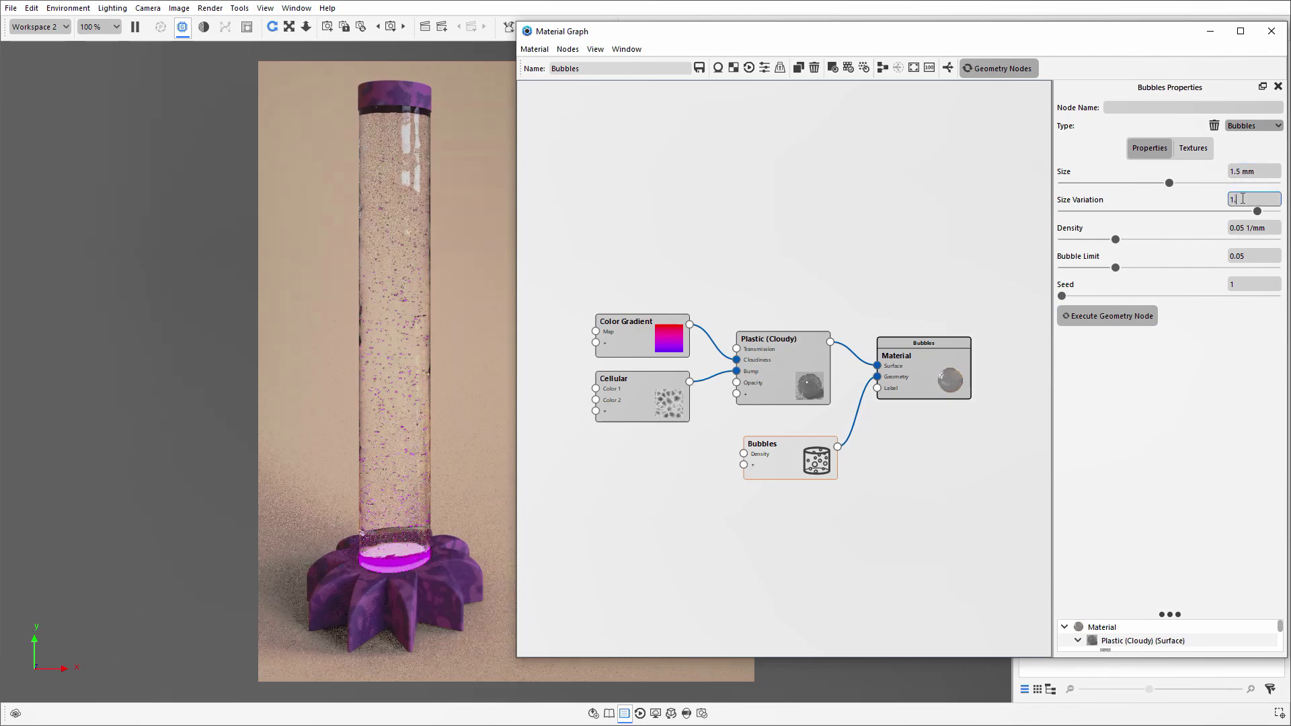
text(5)
click(1218, 335)
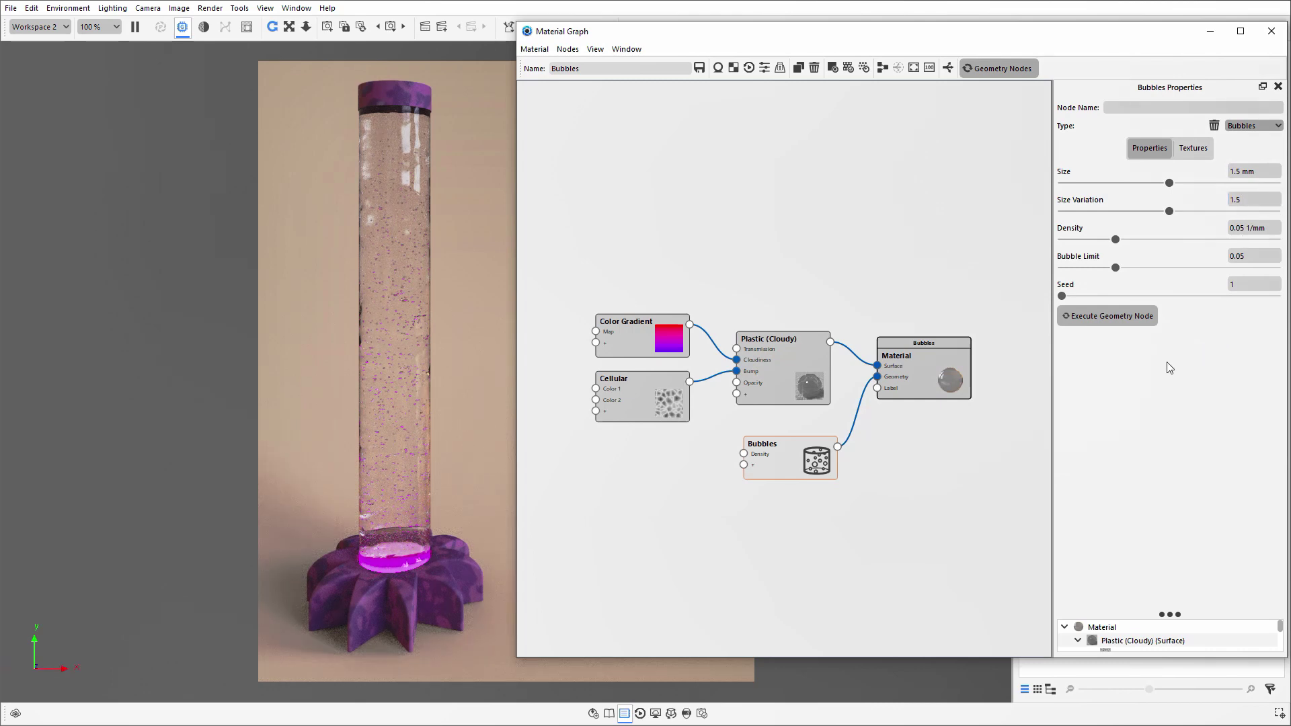
click(1119, 318)
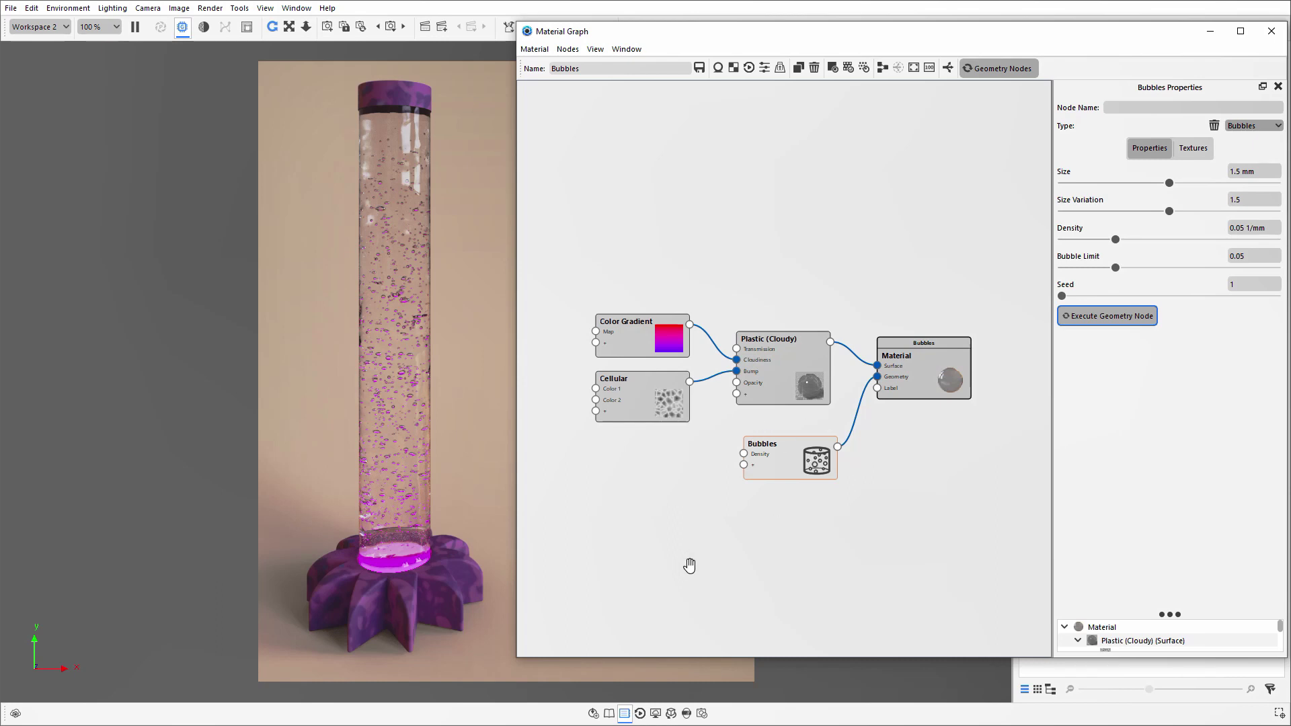
- Add a Color Gradient texture node and connect it to the Bubbles node's Density input
right_click(765, 195)
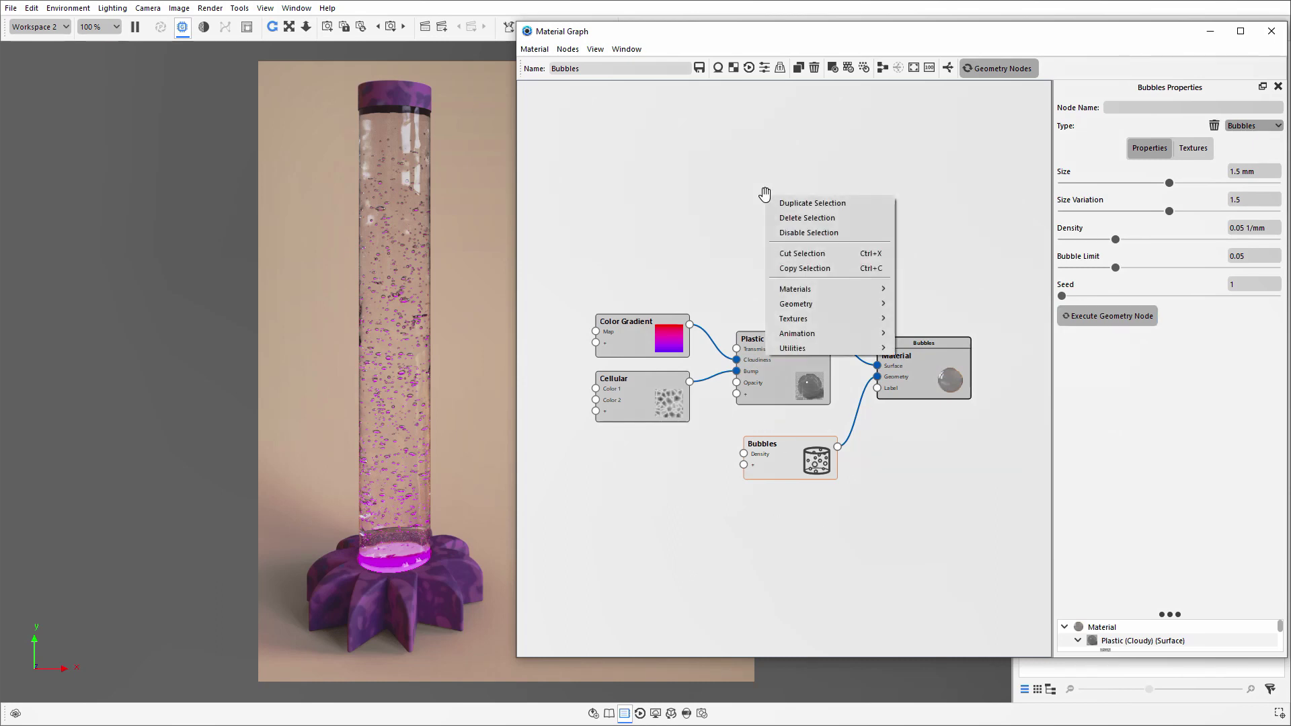
mouse_move(794, 318)
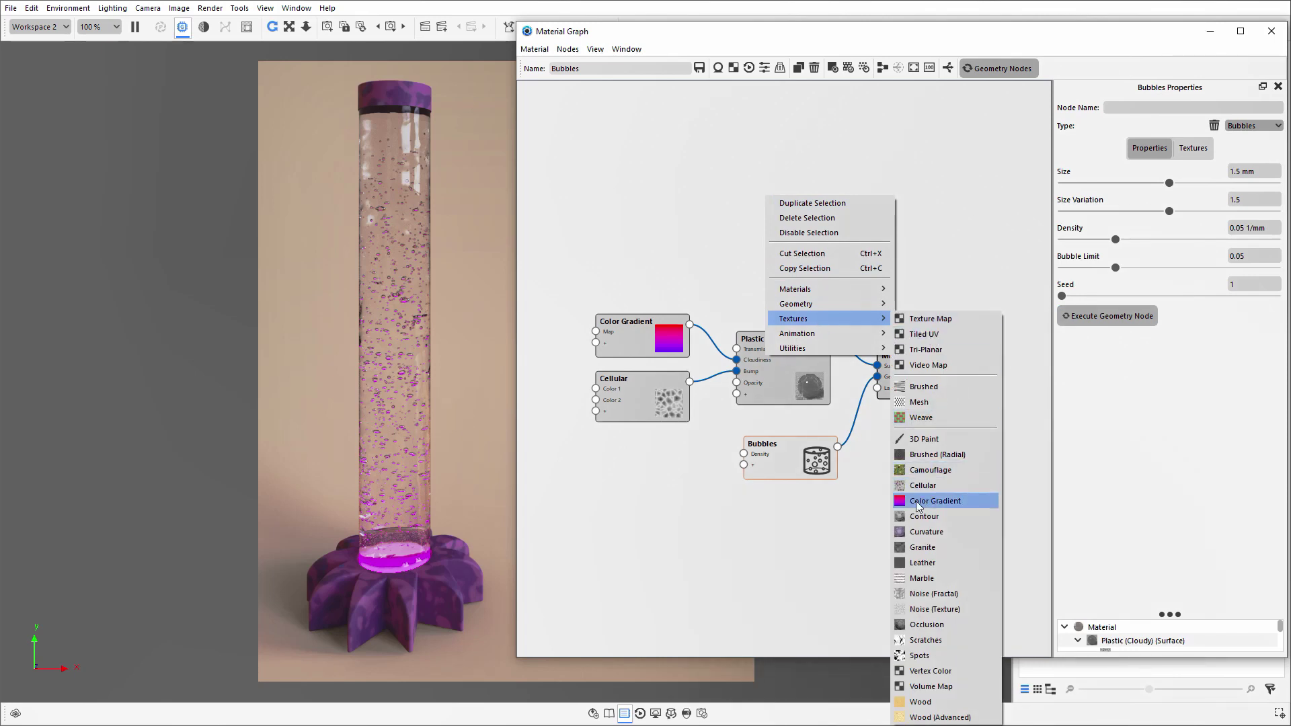
click(919, 500)
drag(672, 382, 743, 453)
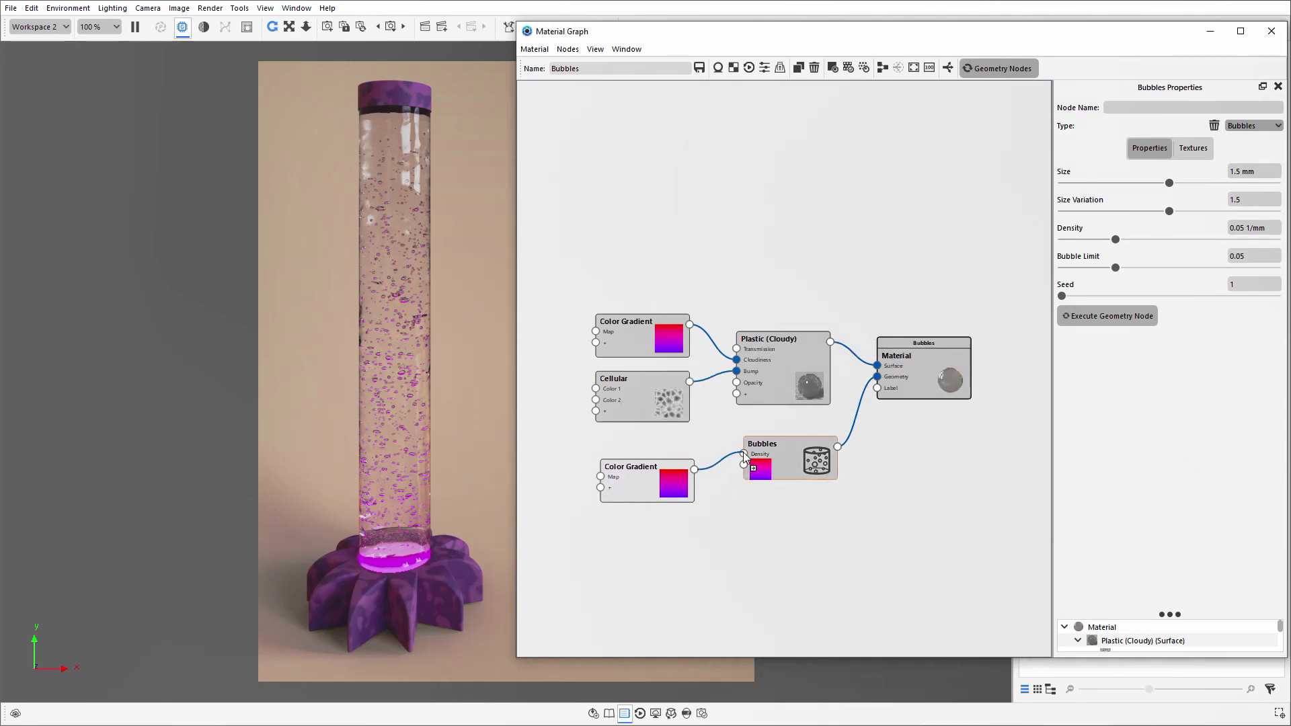
- Centre the density gradient on the part, rotate it to 90° using a colour preview, and execute the geometry nodes
click(648, 489)
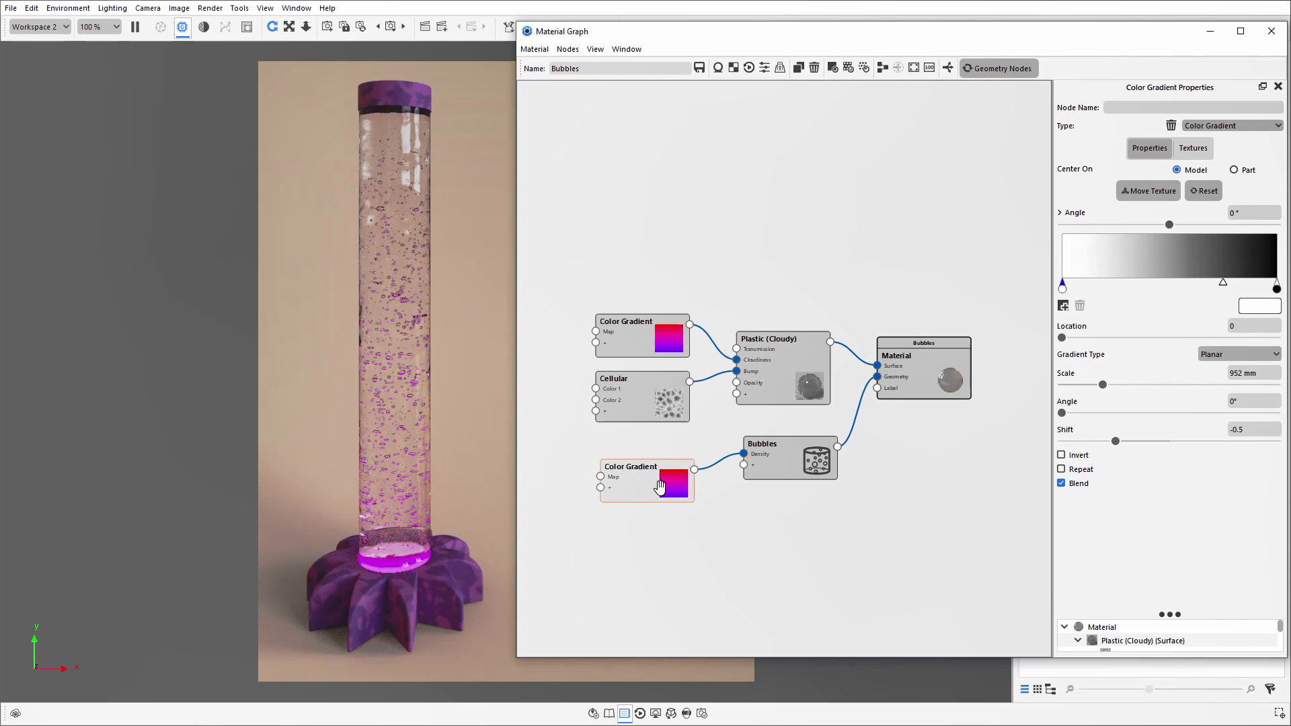
key(c)
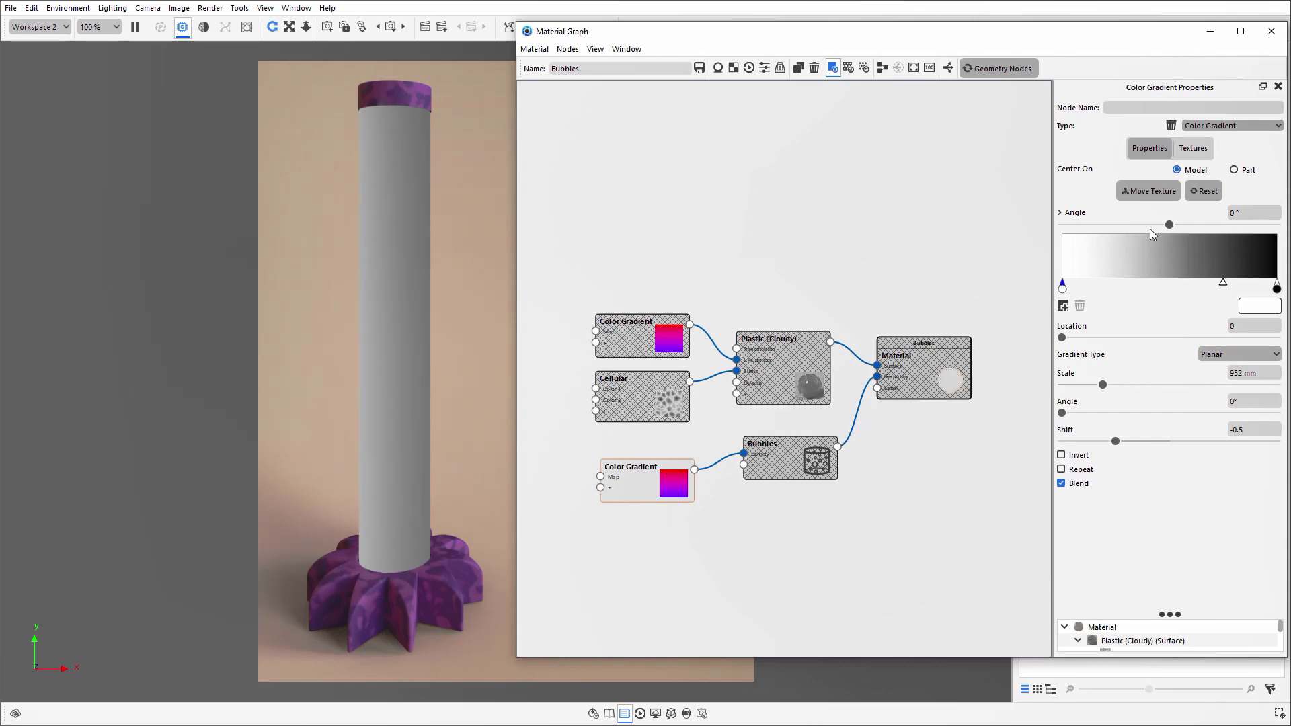
click(1148, 190)
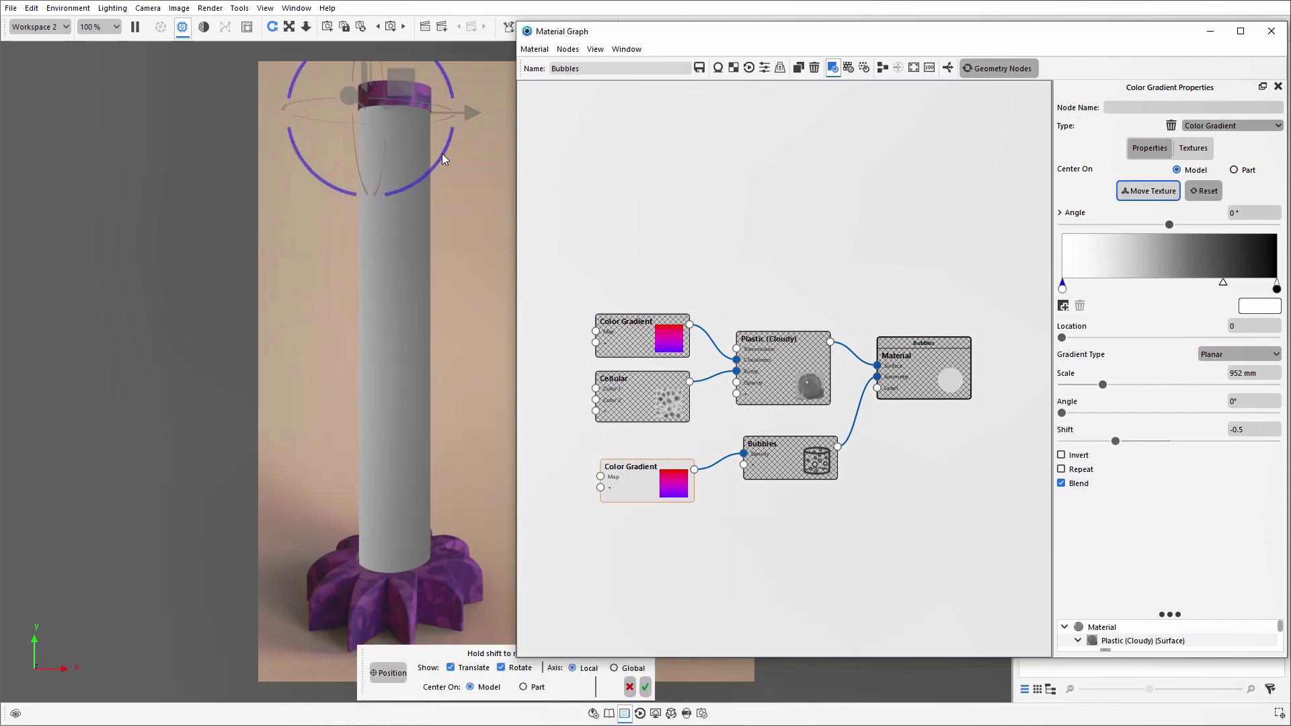
click(1246, 170)
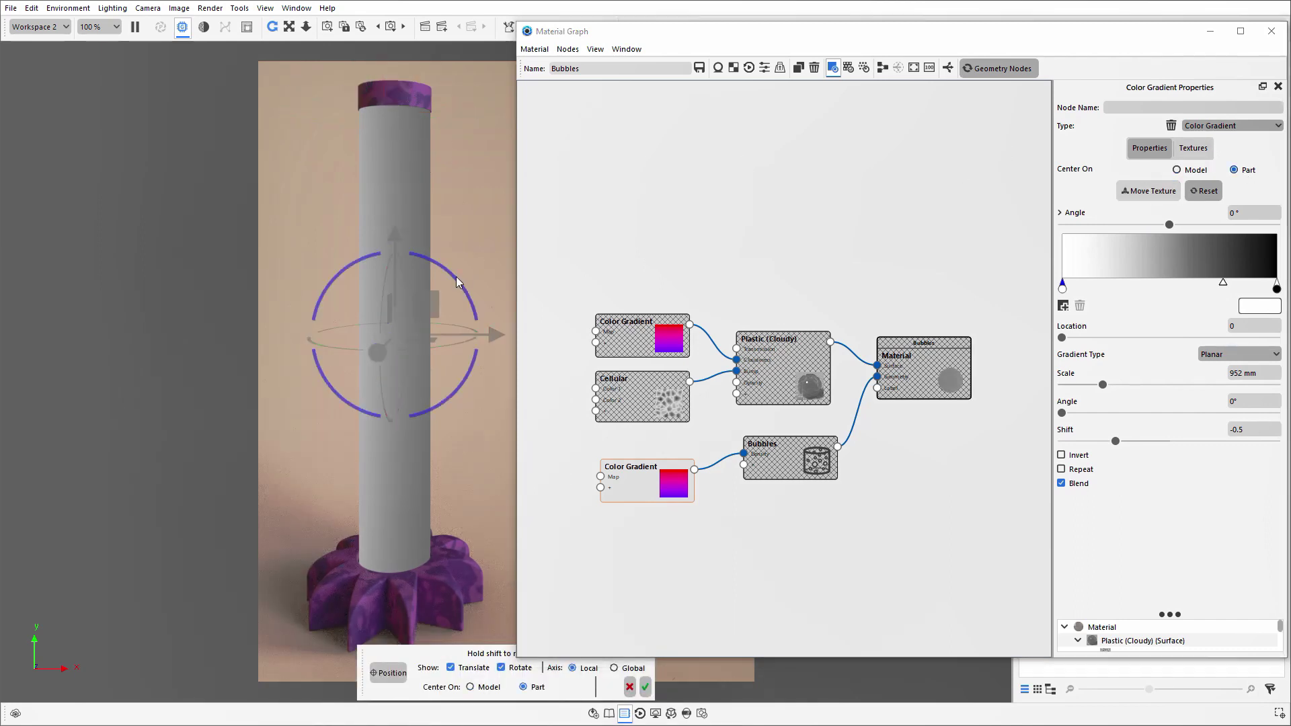
drag(456, 276, 339, 251)
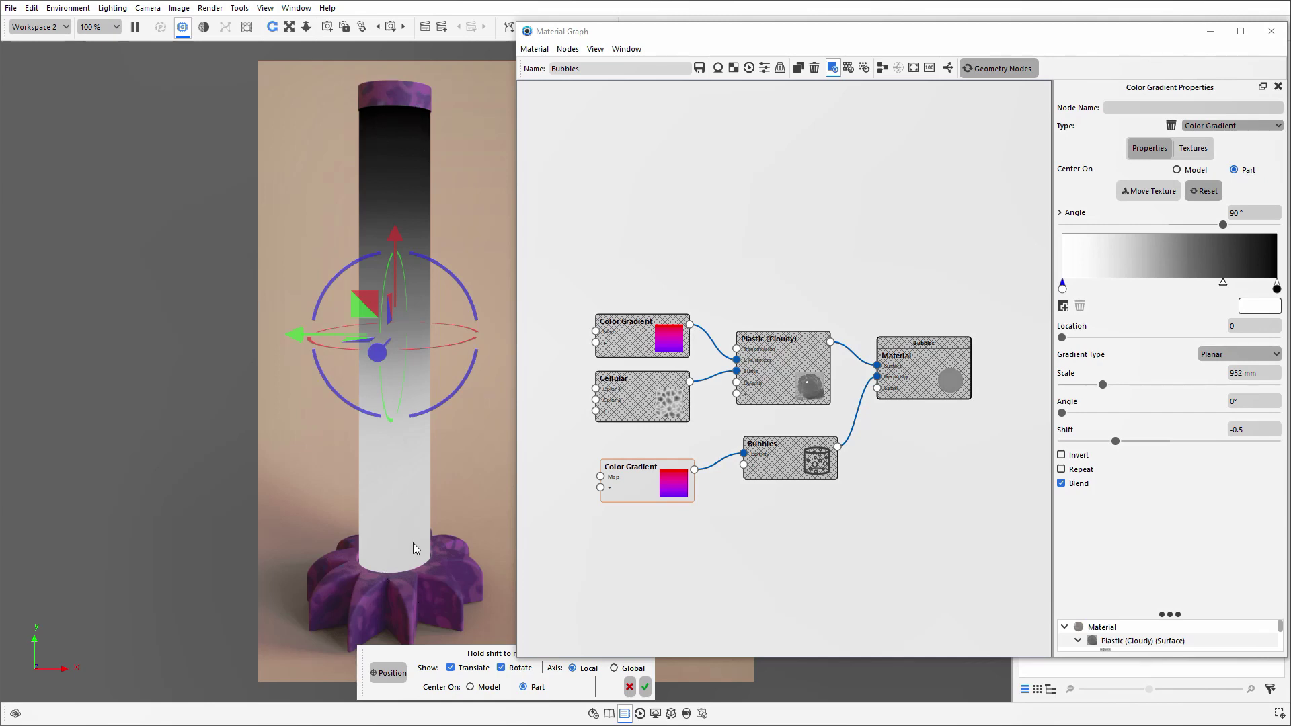
click(645, 687)
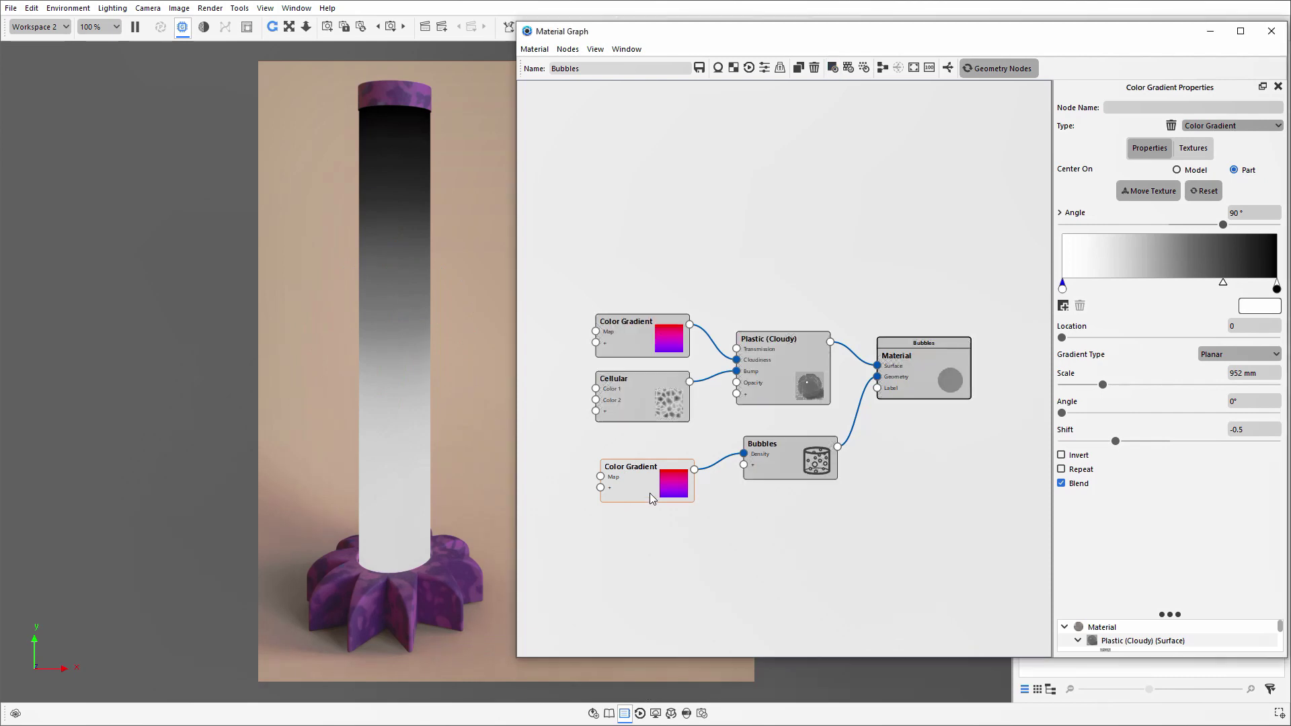
click(991, 70)
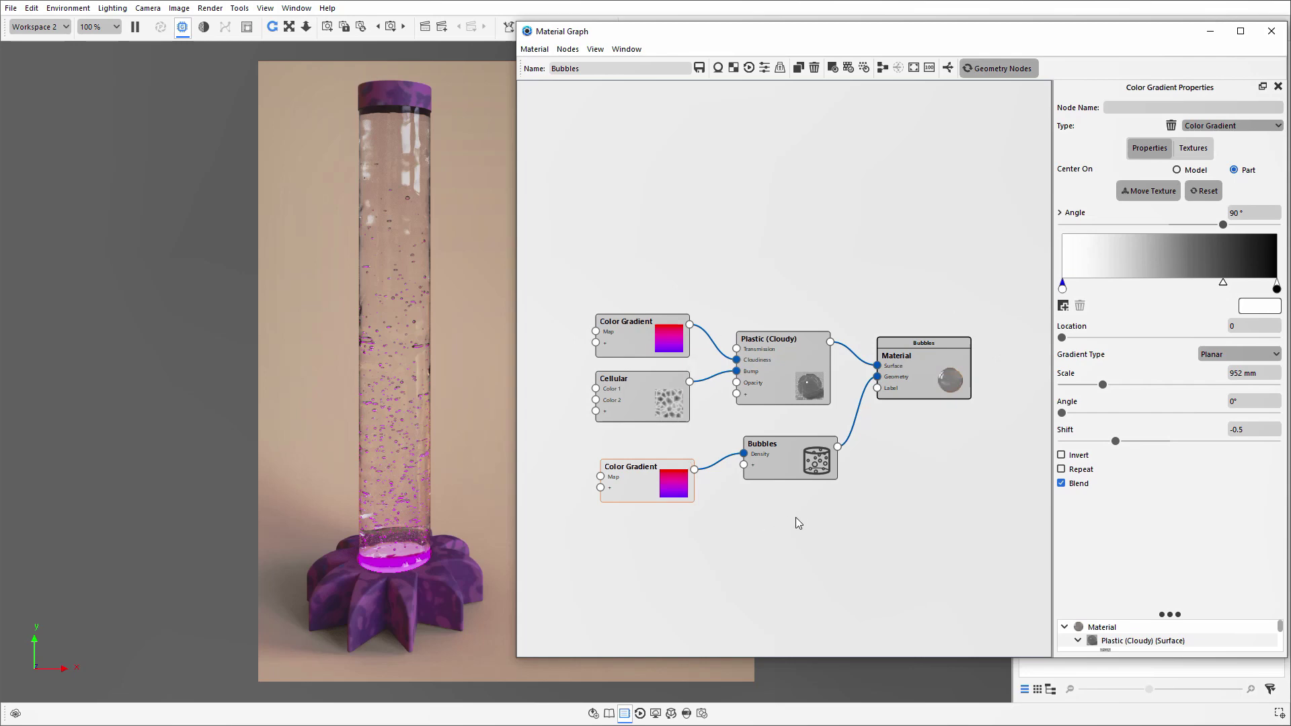
- Close the Bubbles material graph and unhide the SENSORY_TUBE #1 part in the scene tree
click(1271, 31)
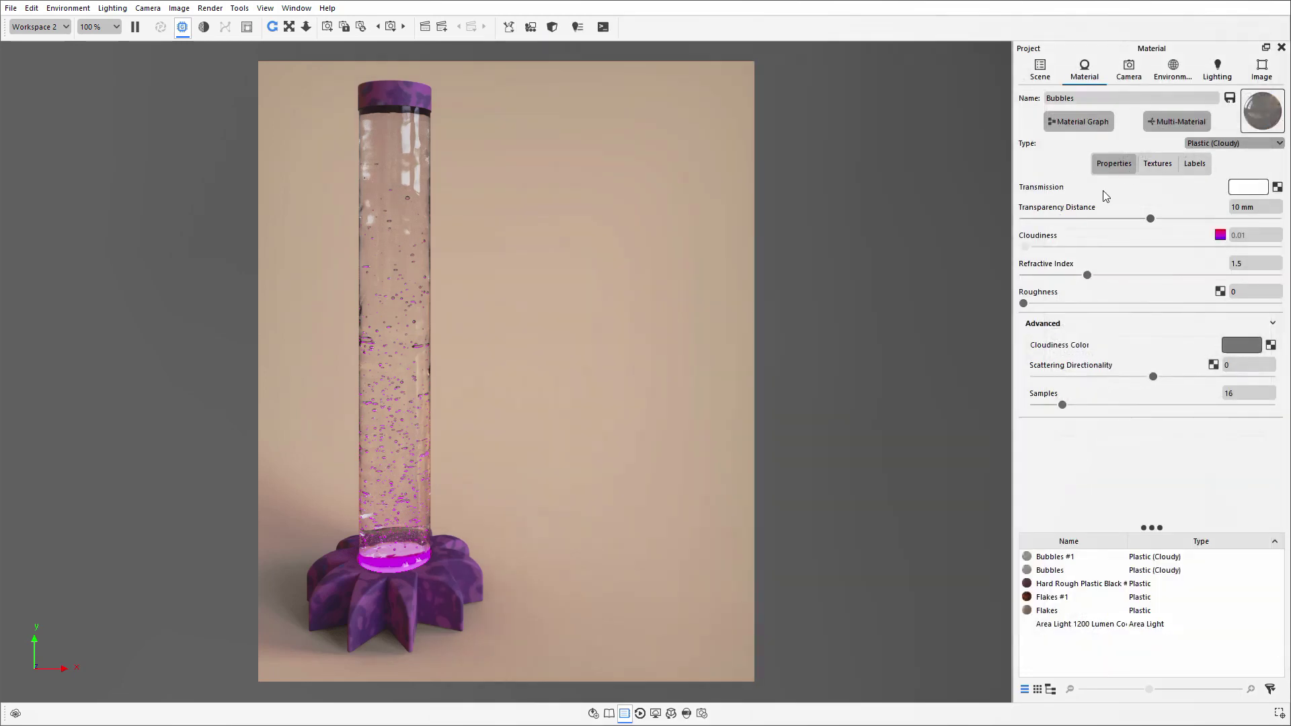
click(1039, 70)
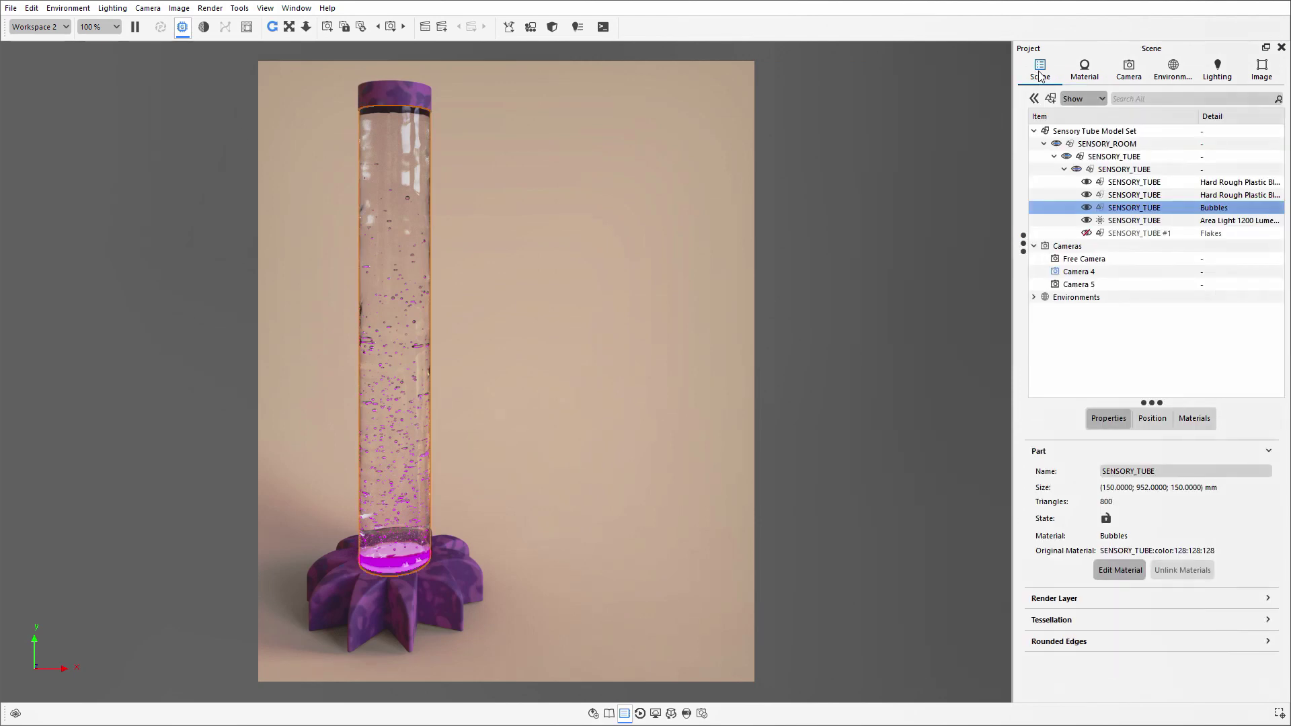
click(1122, 235)
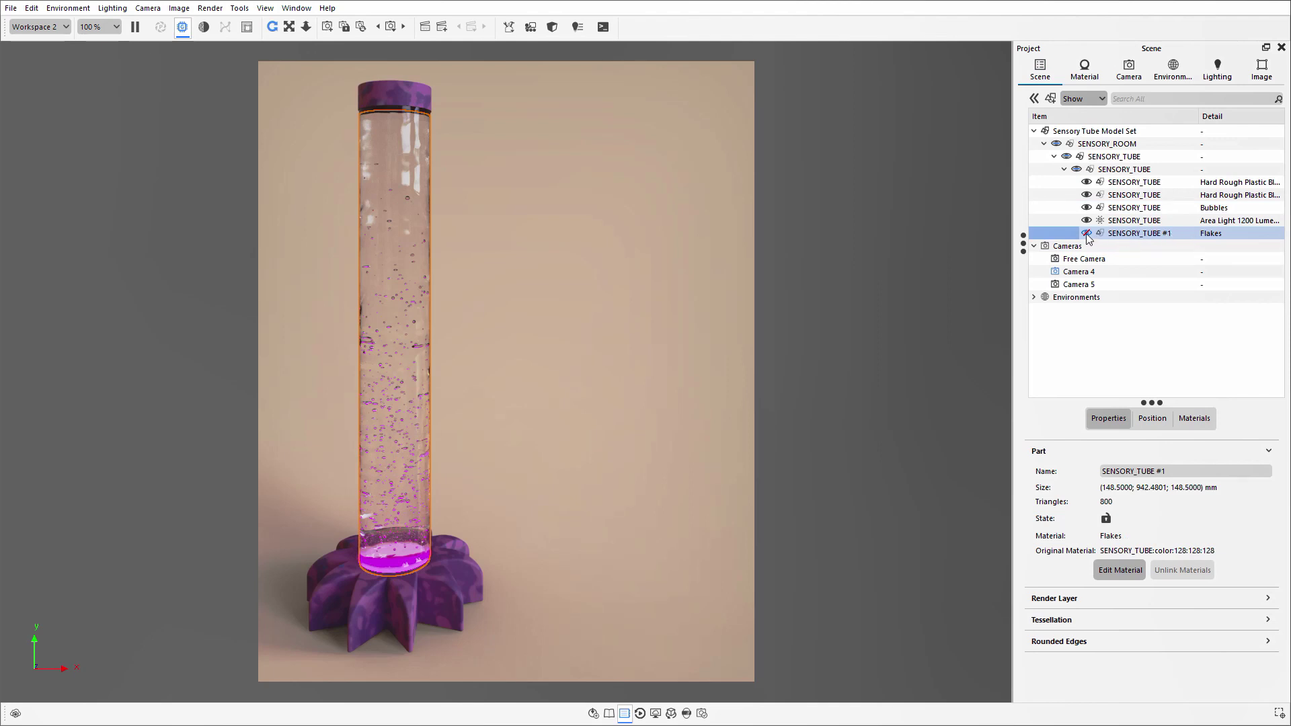
click(1086, 234)
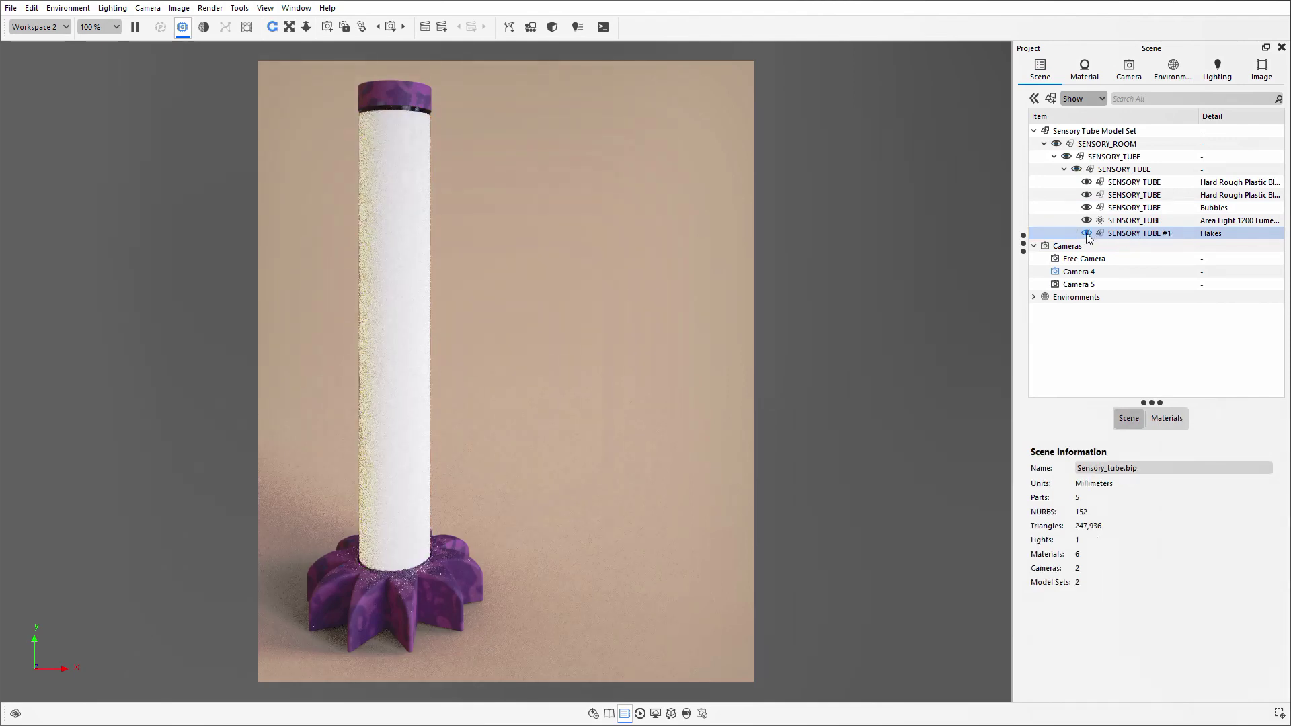
- Open the Flakes material of the SENSORY_TUBE #1 part in the Material Graph
click(1143, 235)
double_click(1143, 235)
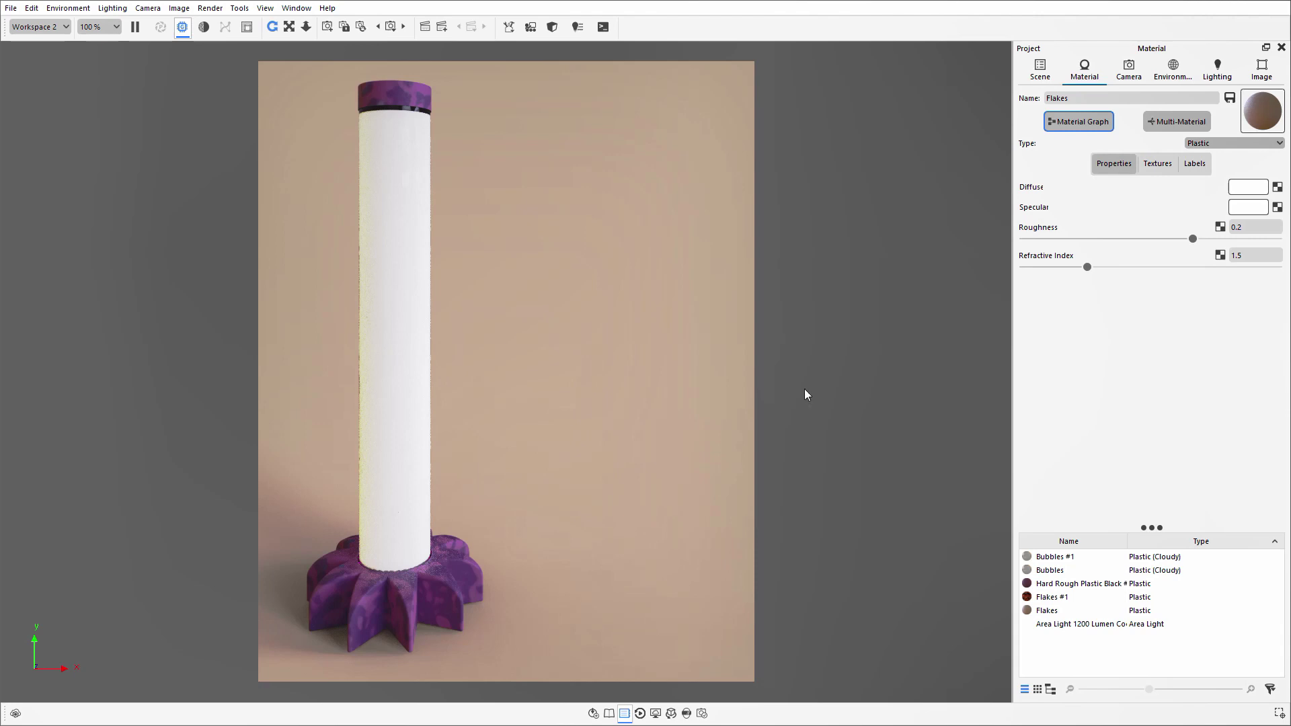
click(1079, 122)
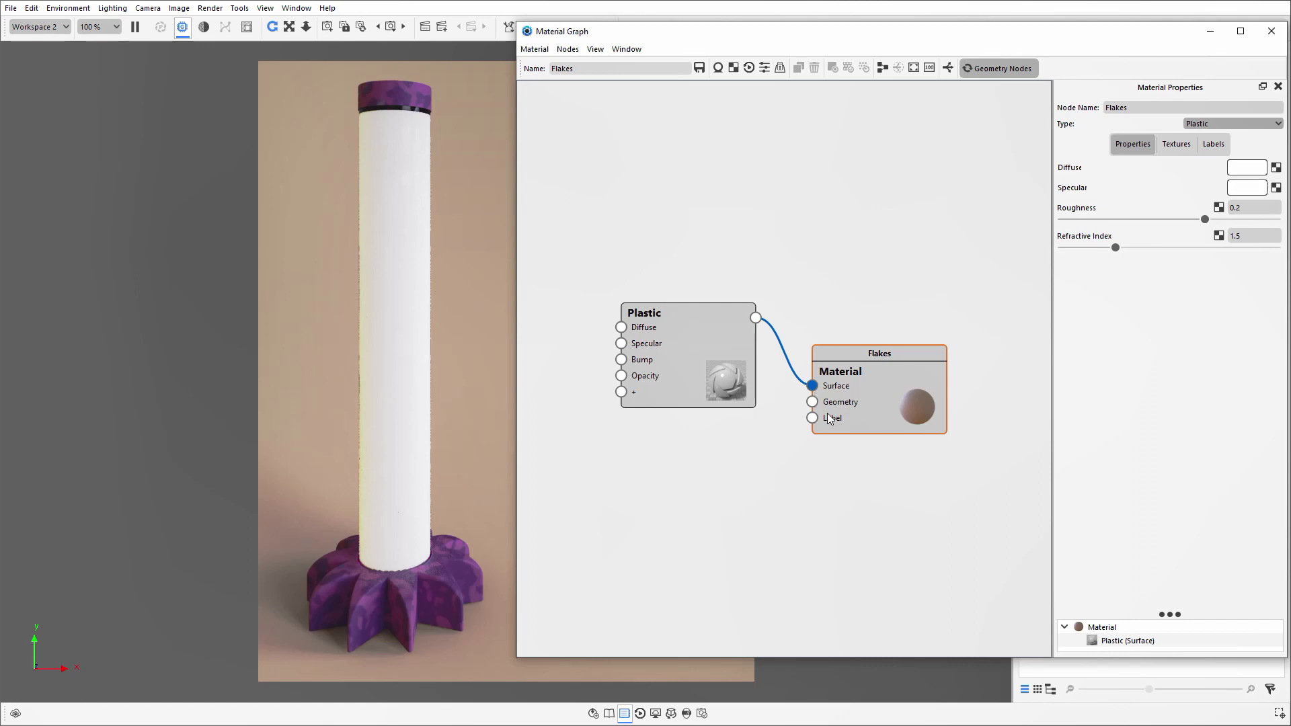
- Add a Flakes geometry node to the Flakes material and connect it to the material's Geometry input
right_click(750, 169)
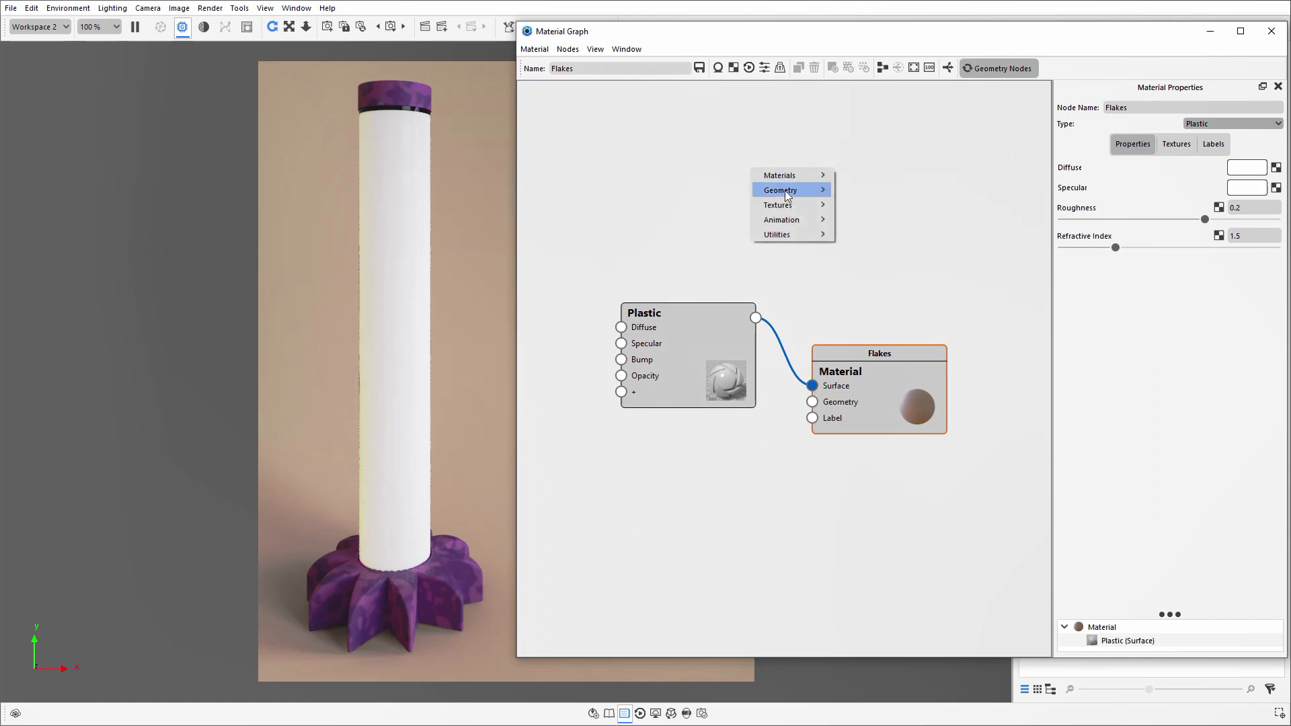
mouse_move(792, 192)
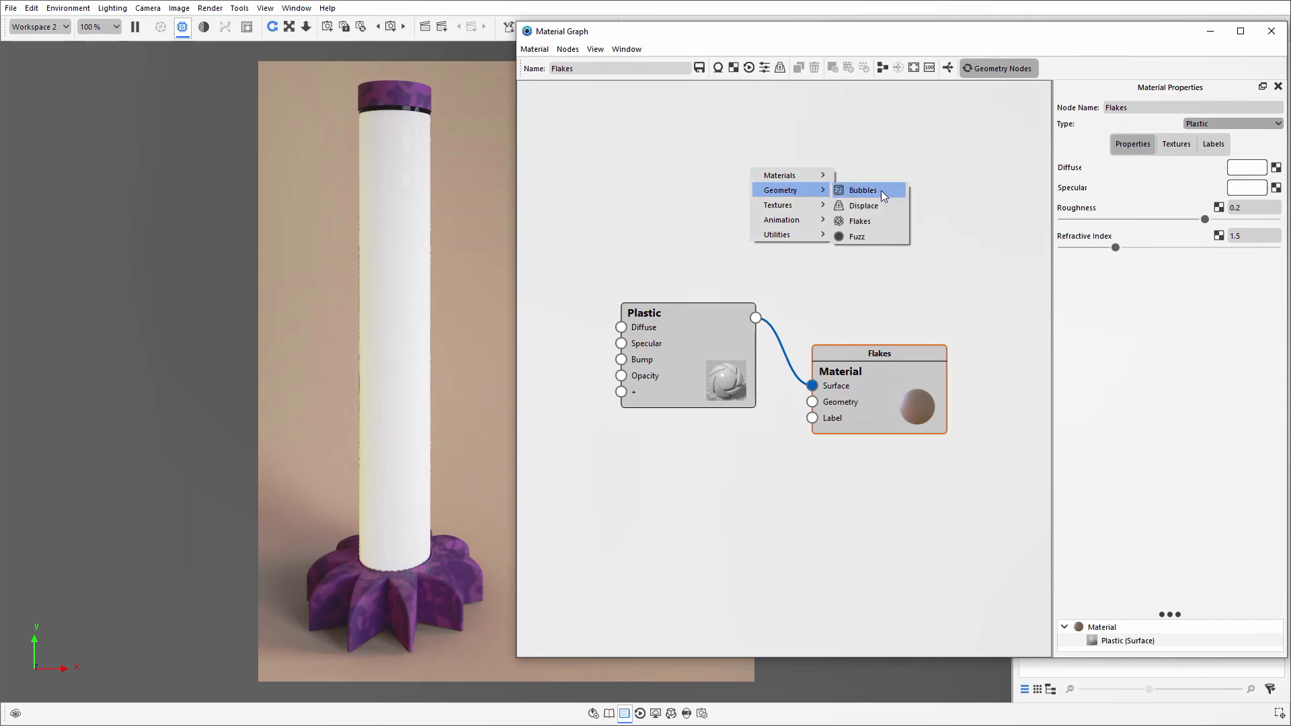
click(861, 222)
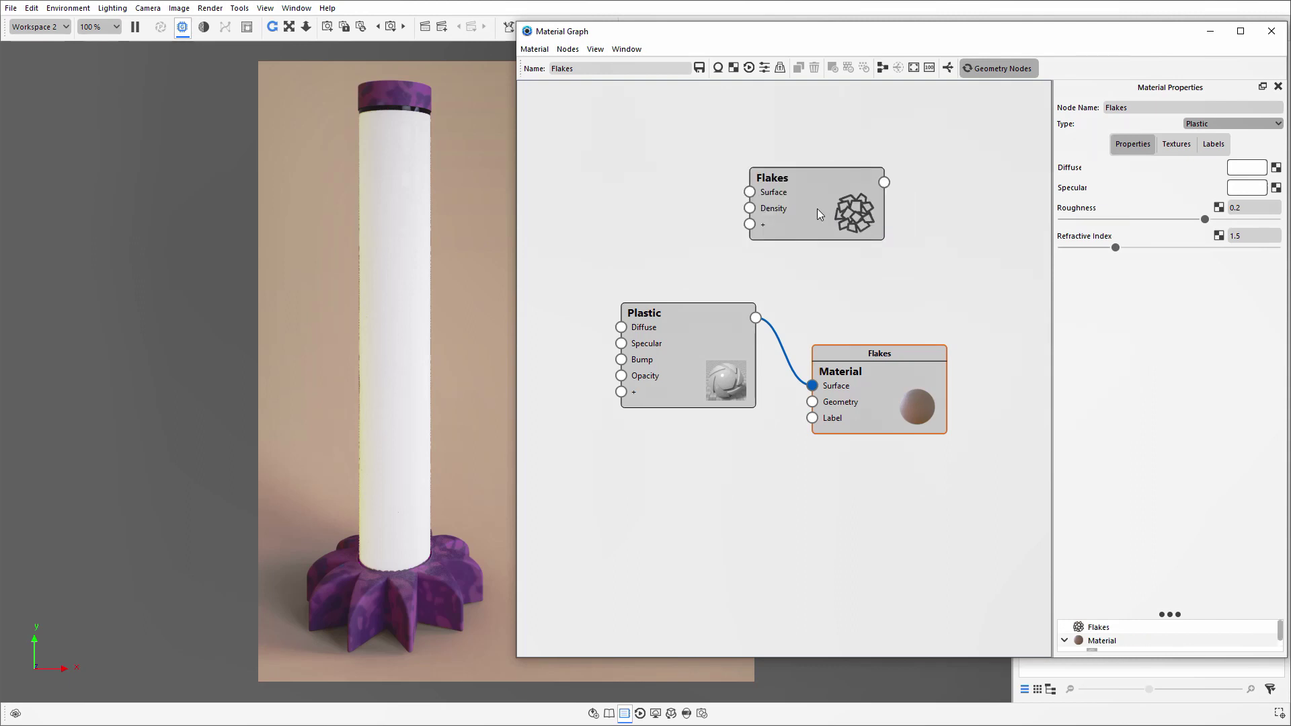
drag(814, 177, 812, 402)
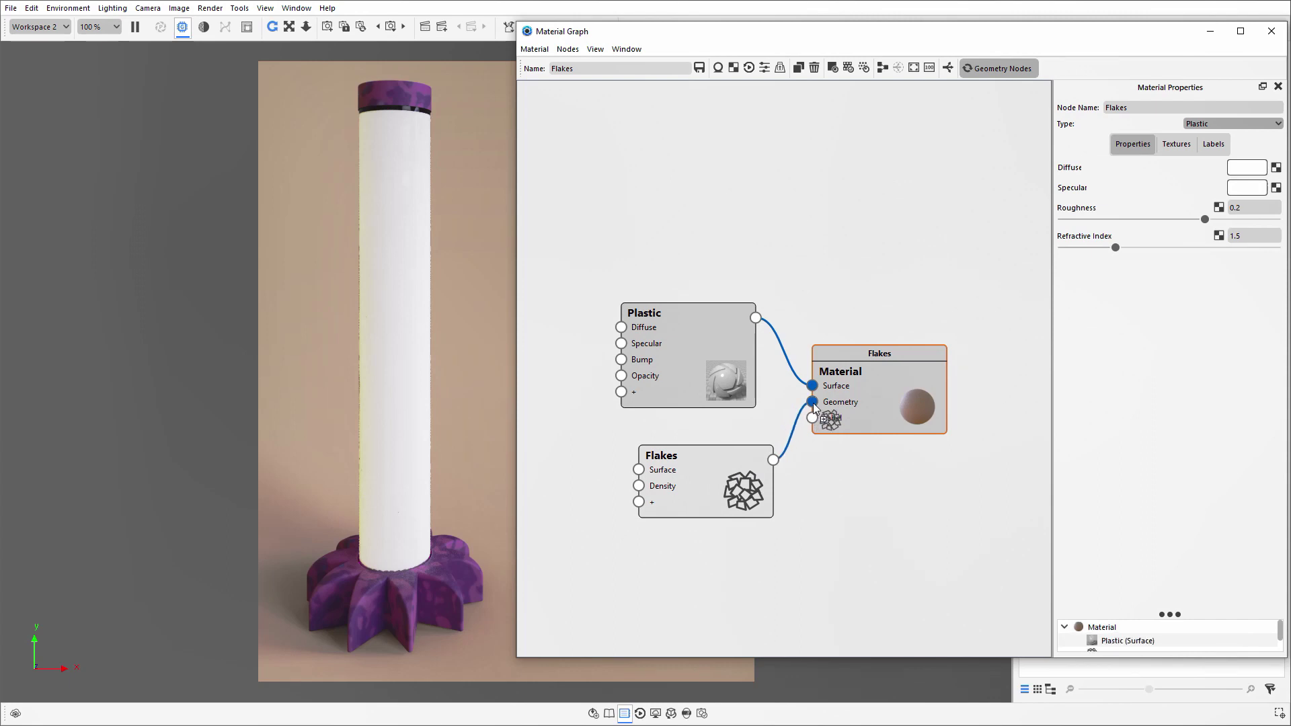
- Try the Sphere flake shape on the Flakes node, return it to Square, and execute the geometry node for each
click(708, 485)
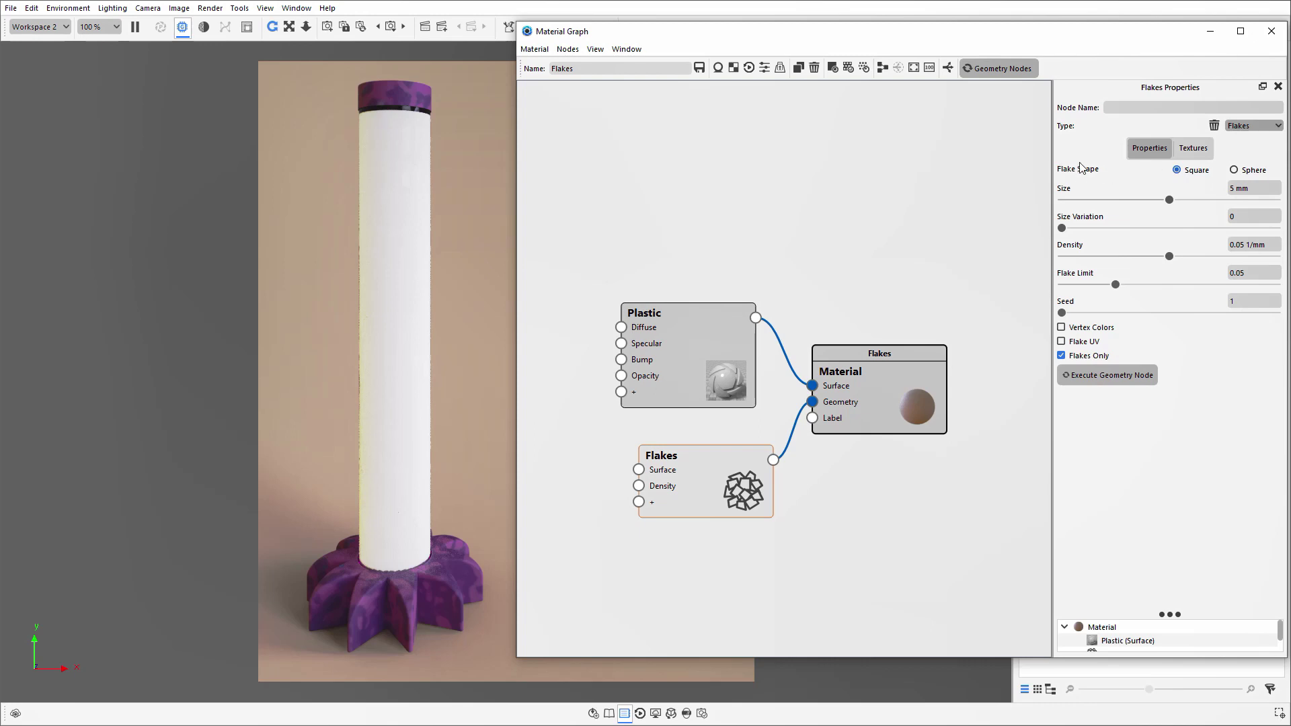
click(1253, 172)
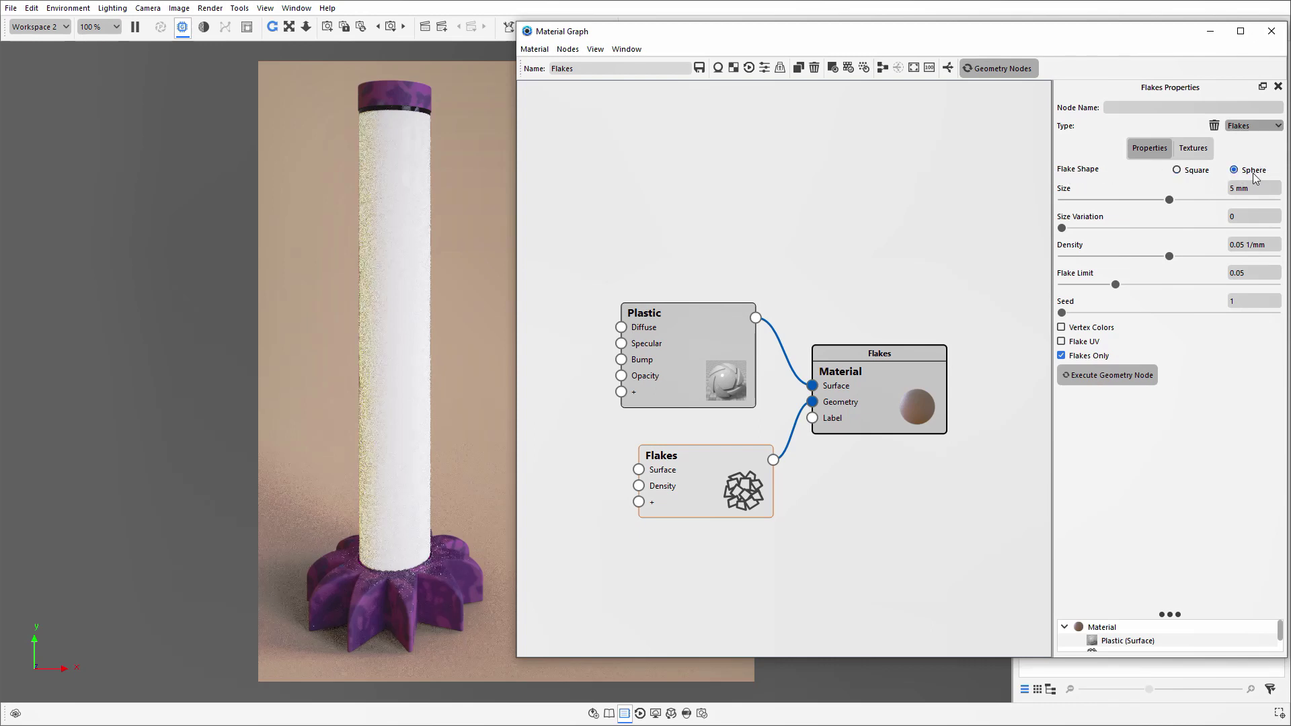
click(1116, 374)
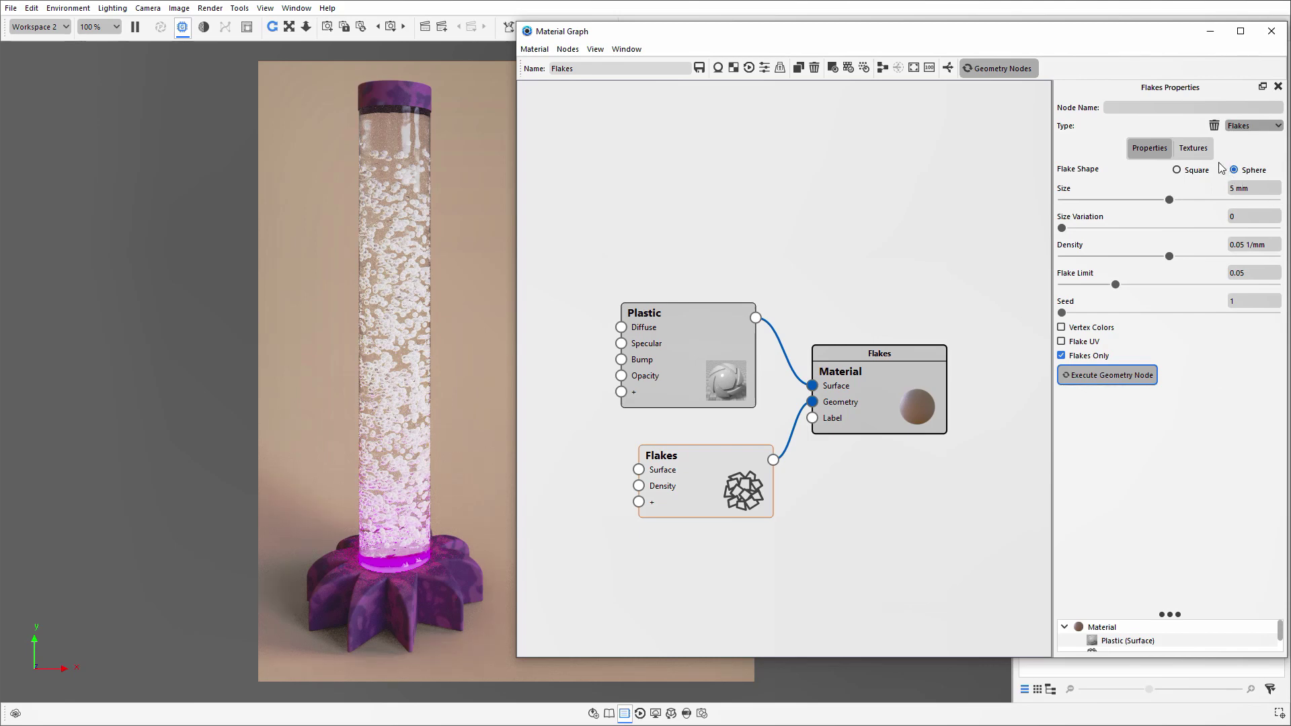
click(1180, 171)
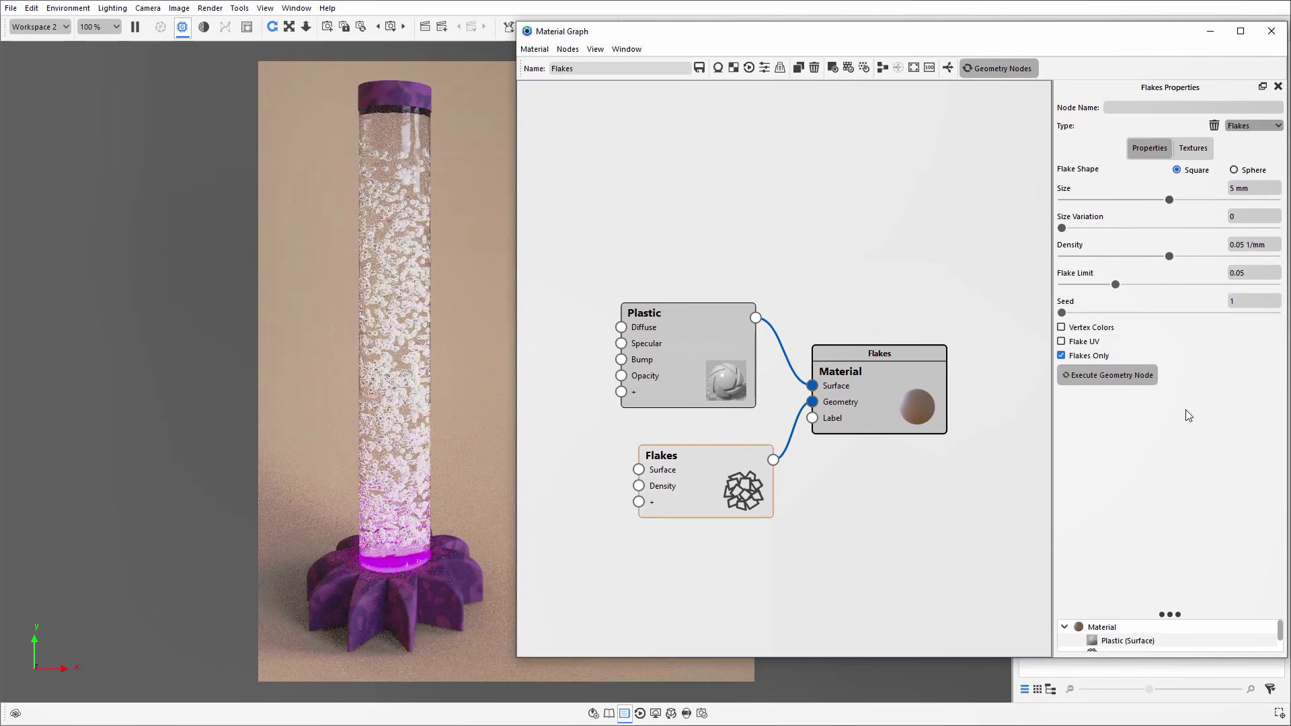
click(1115, 375)
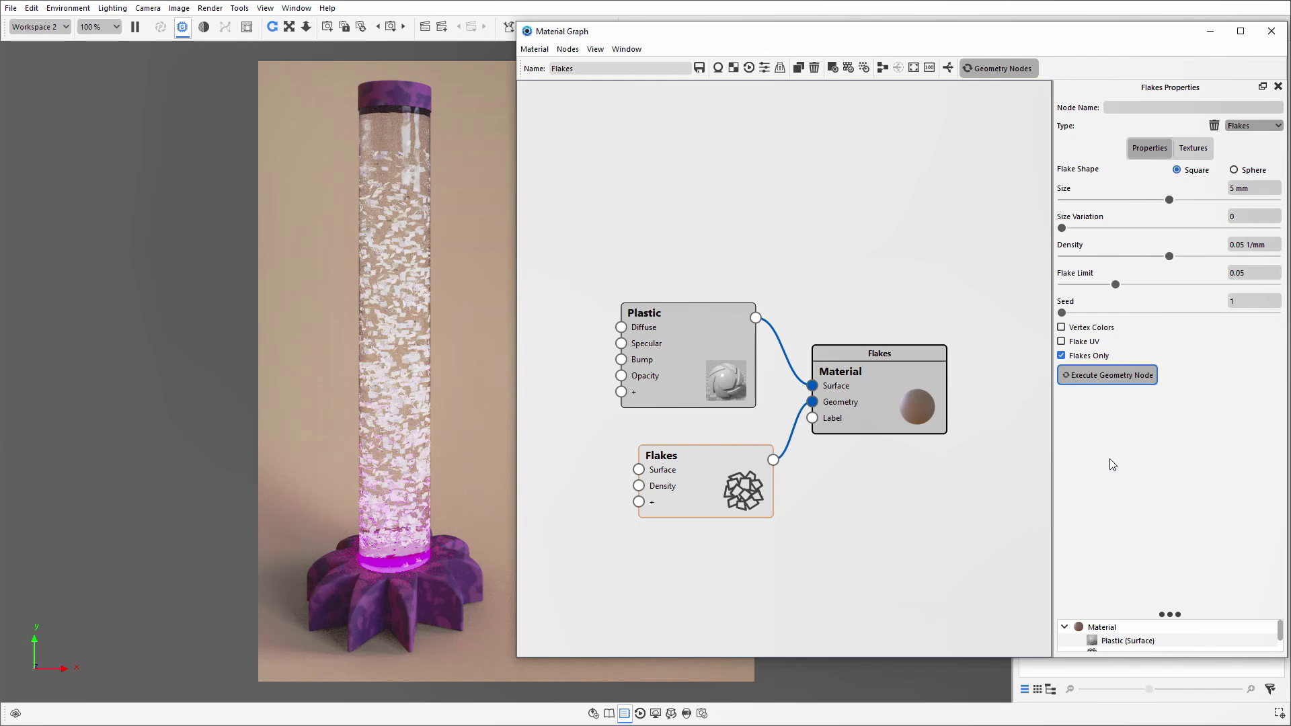
- Set the flakes to size 10 mm, size variation 1.5 and density 0.02 1/mm, and execute the geometry node
click(1233, 188)
text(10)
key(Tab)
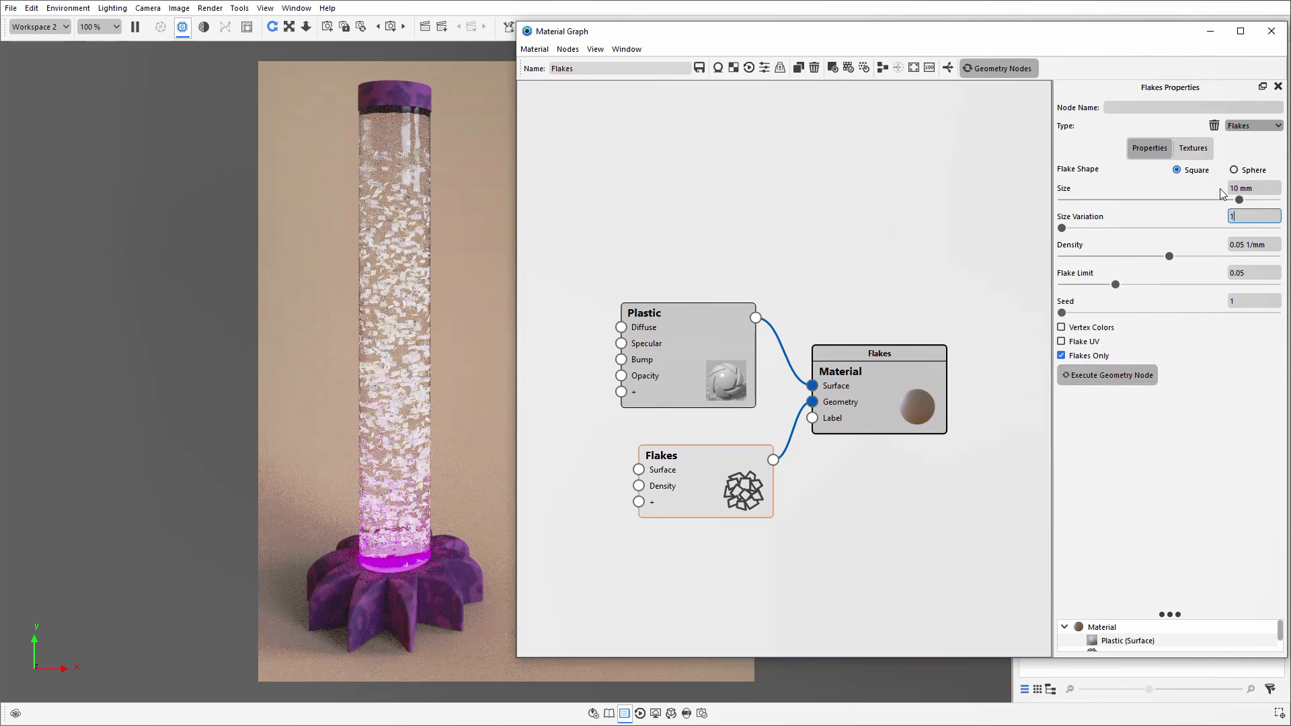
text(1.5)
key(Tab)
text(.02)
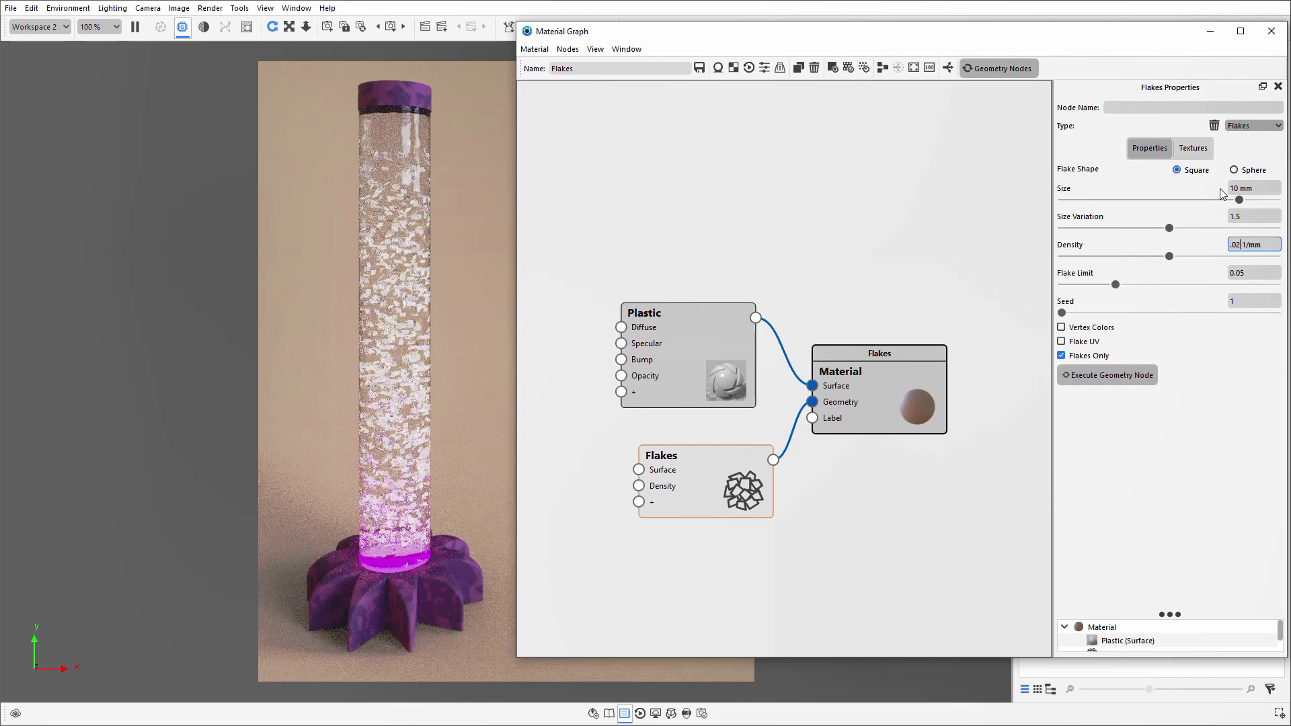
click(1108, 376)
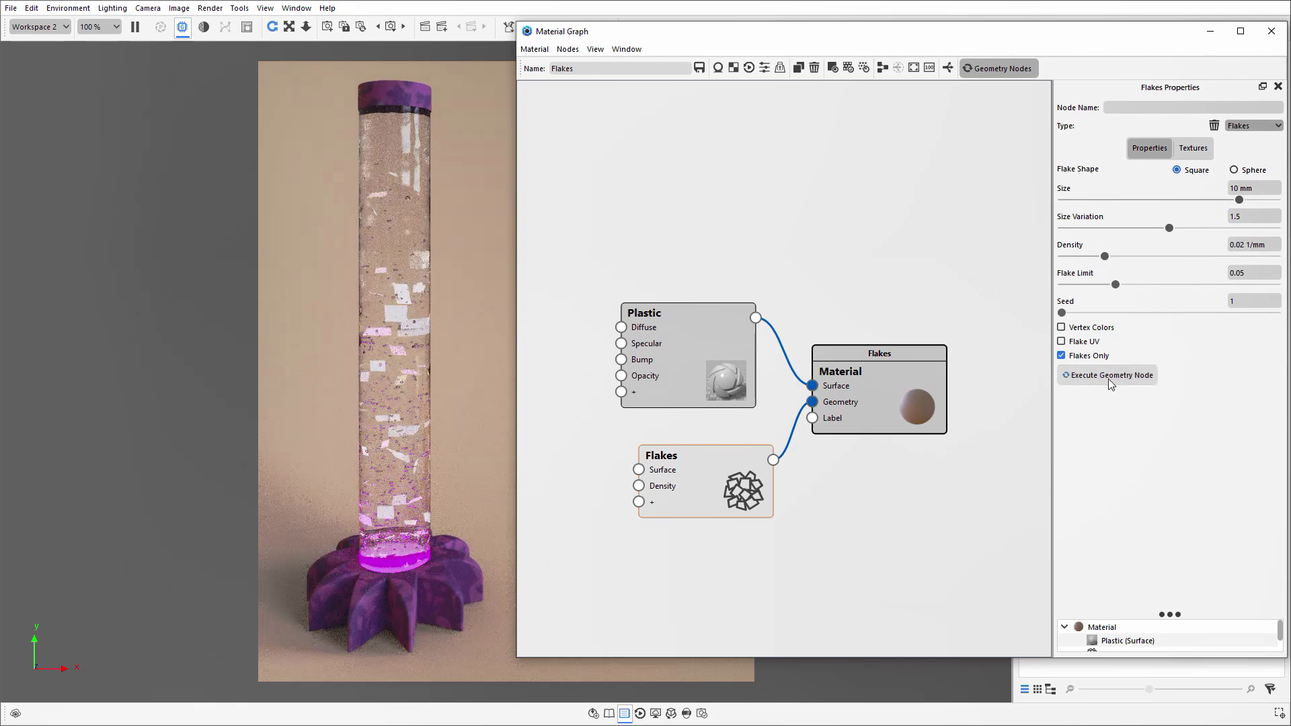
click(1108, 377)
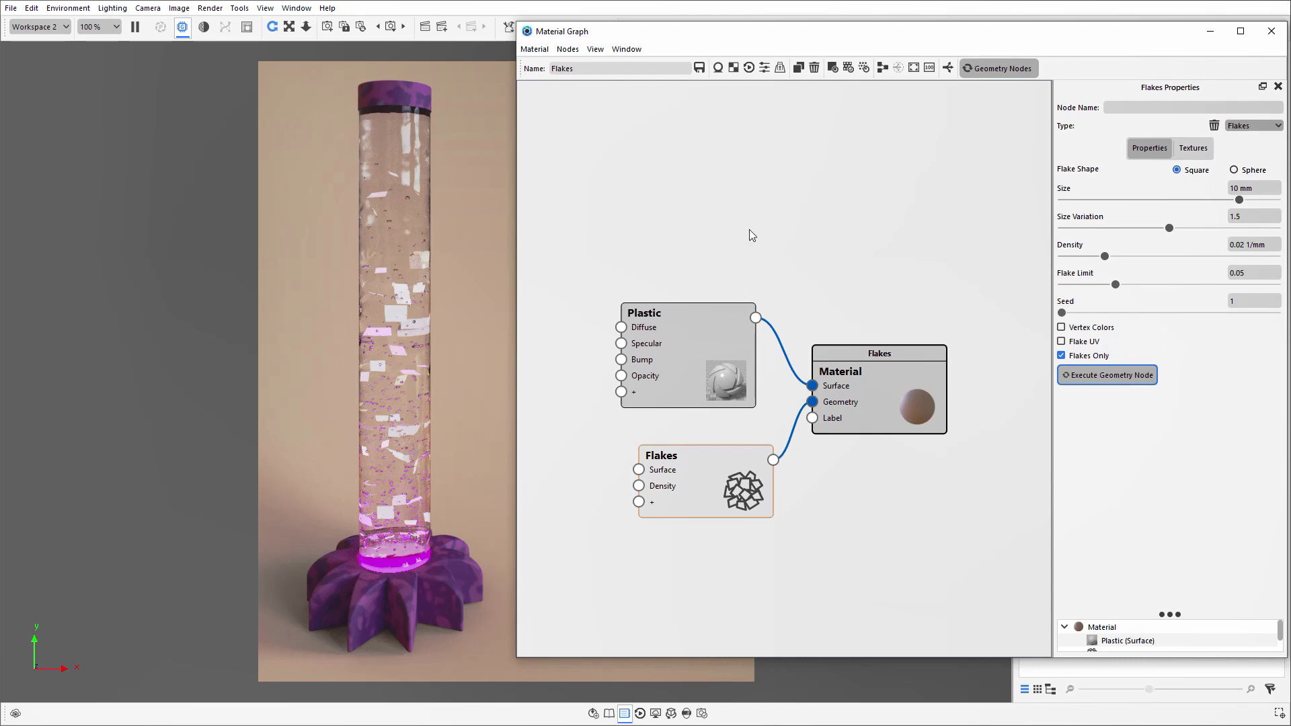
- Add a Color Gradient texture node, connect it to the Flakes node's Density input, and align the node layout
right_click(767, 178)
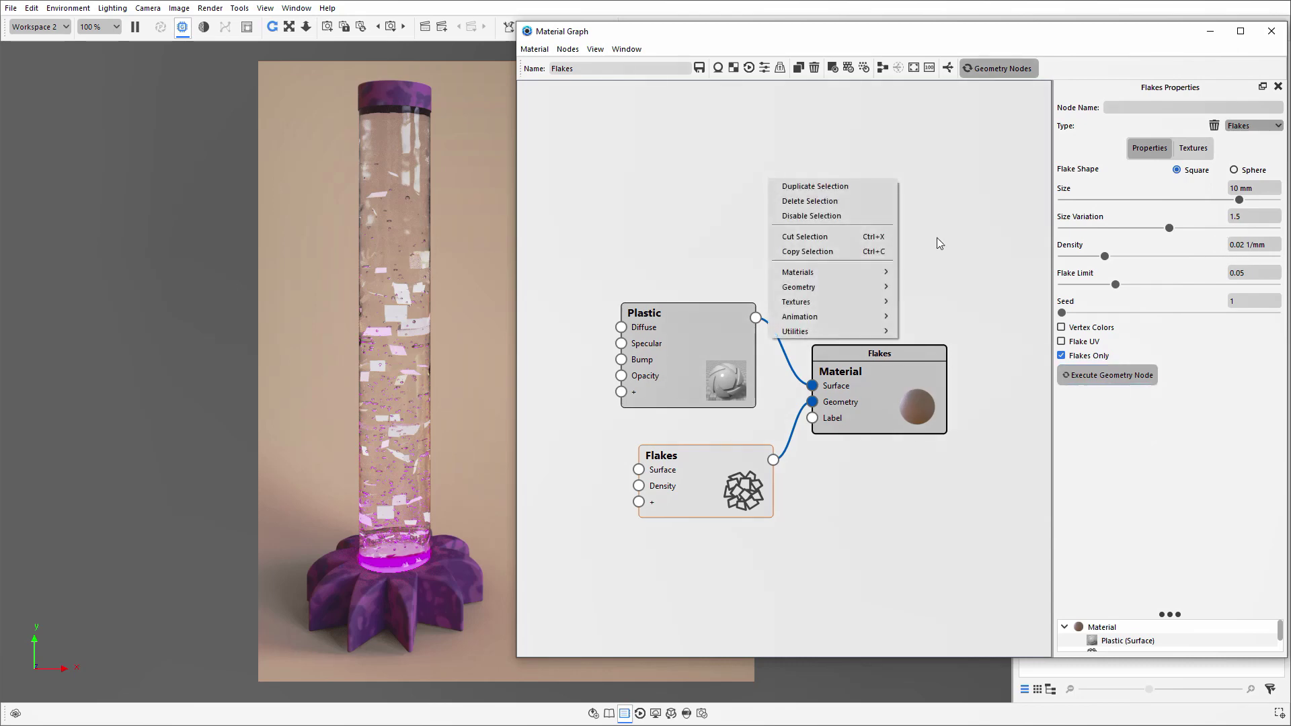
mouse_move(889, 303)
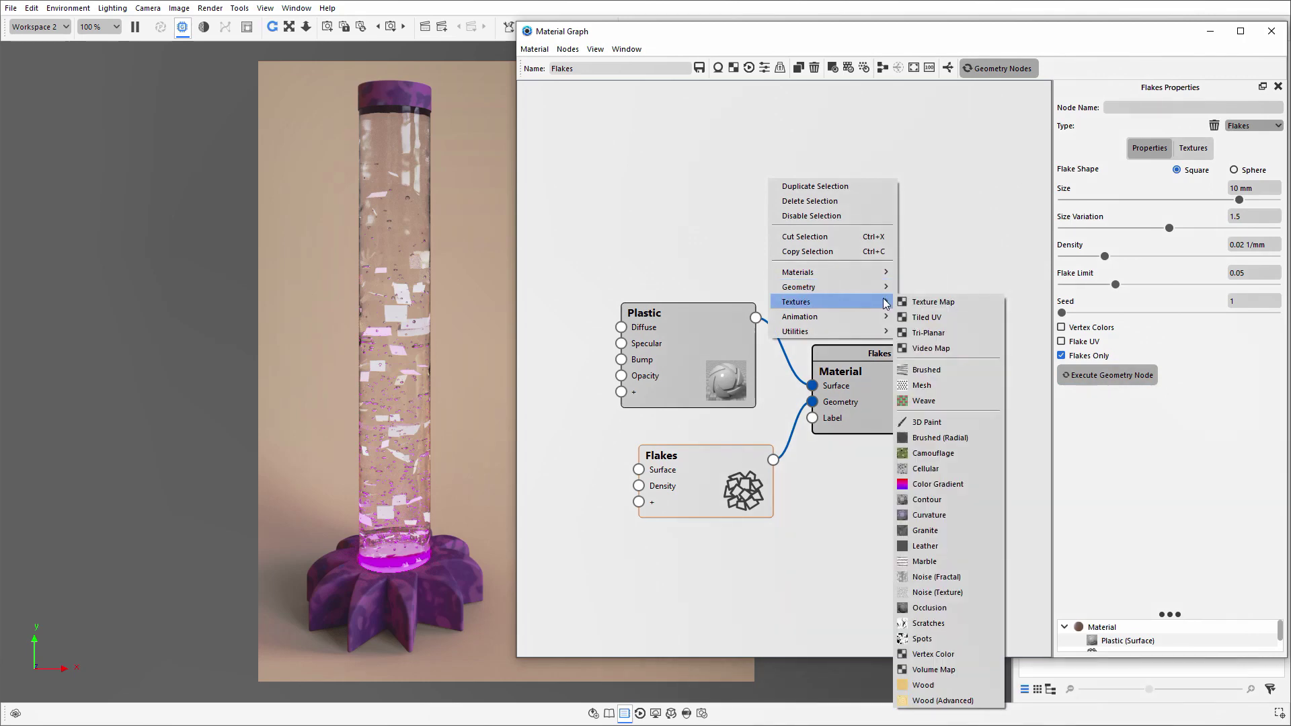
click(934, 484)
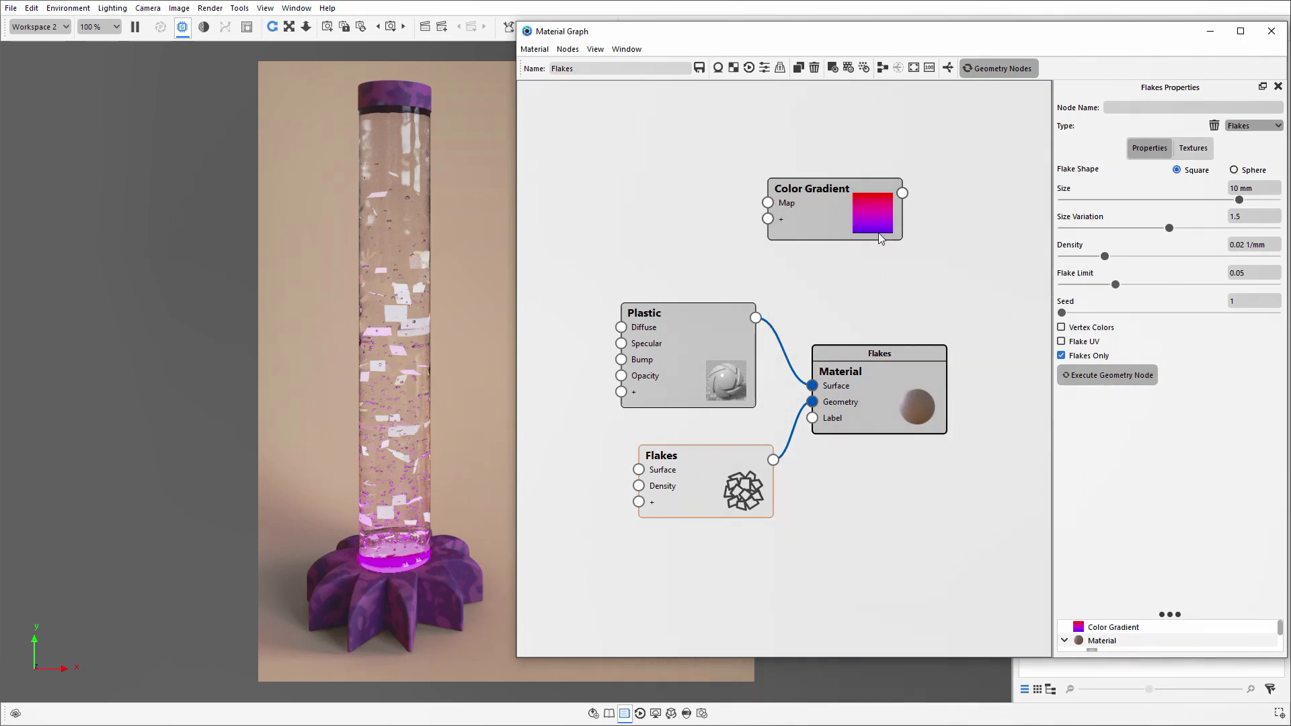
drag(883, 213, 639, 486)
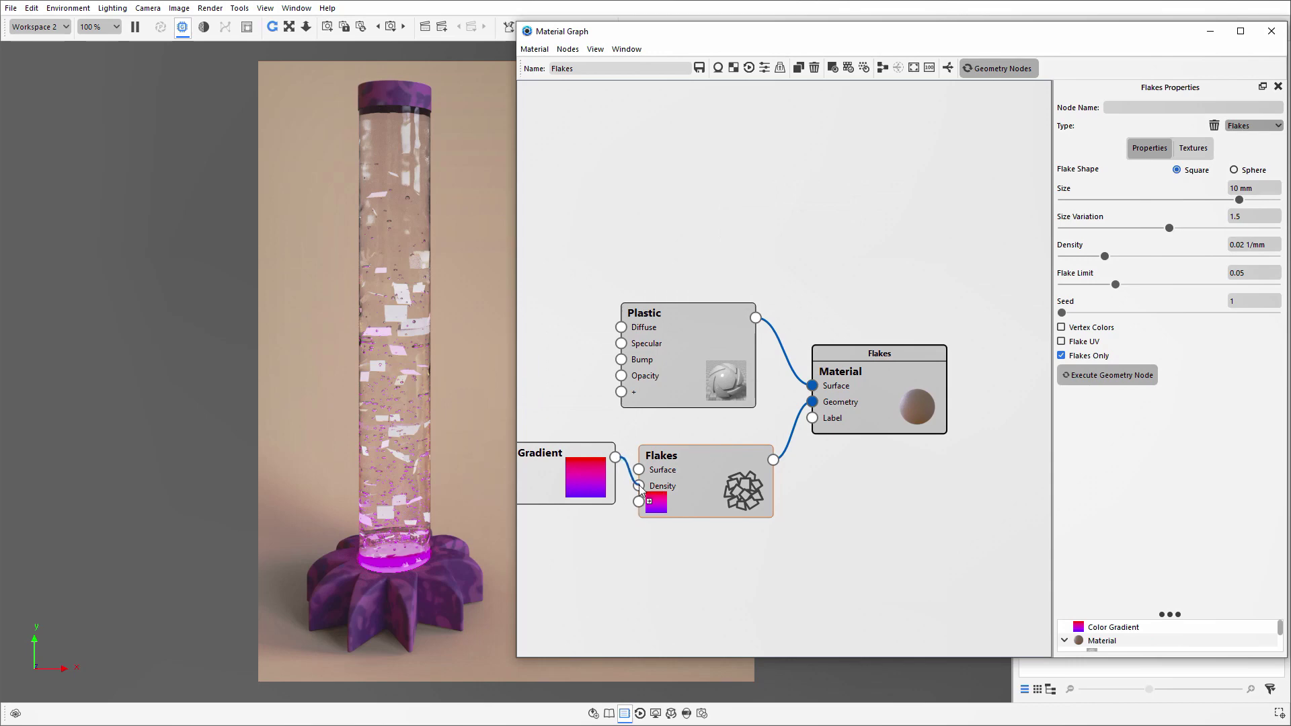
click(883, 69)
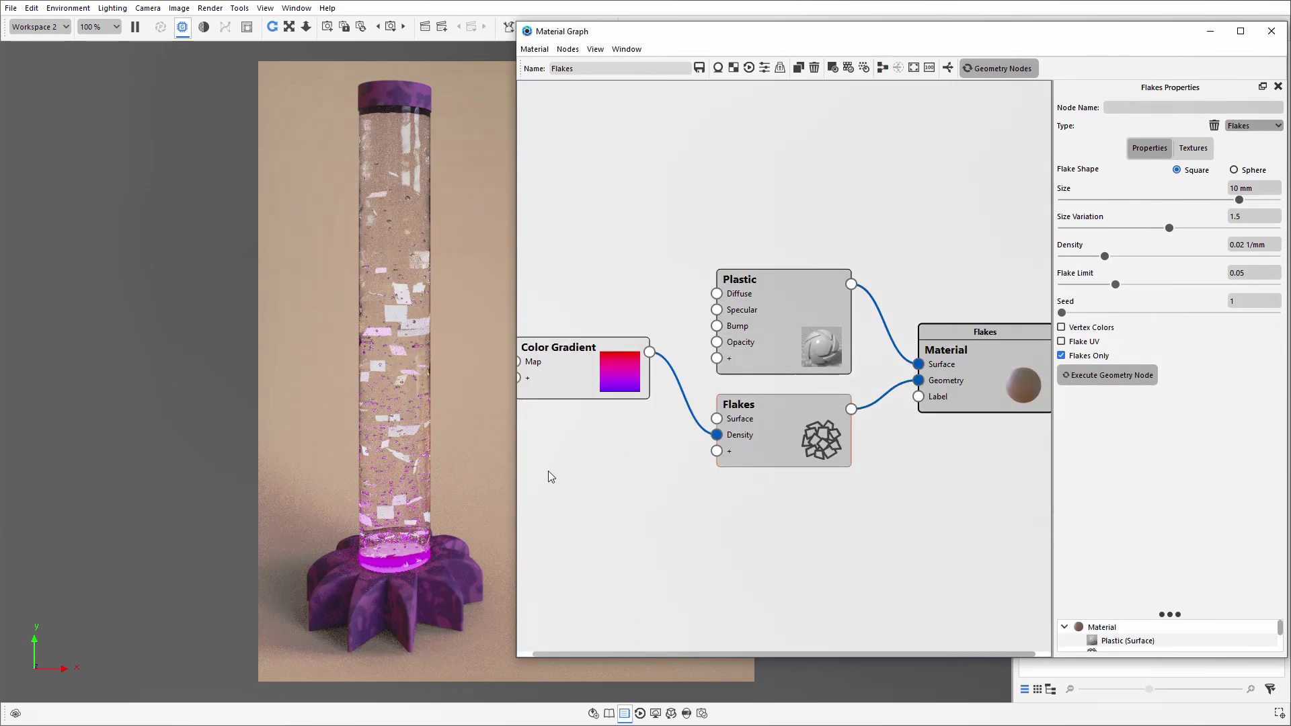
- Centre the flakes' density gradient on the part, rotate it to 90° using a colour preview, and execute the geometry nodes
click(587, 369)
key(c)
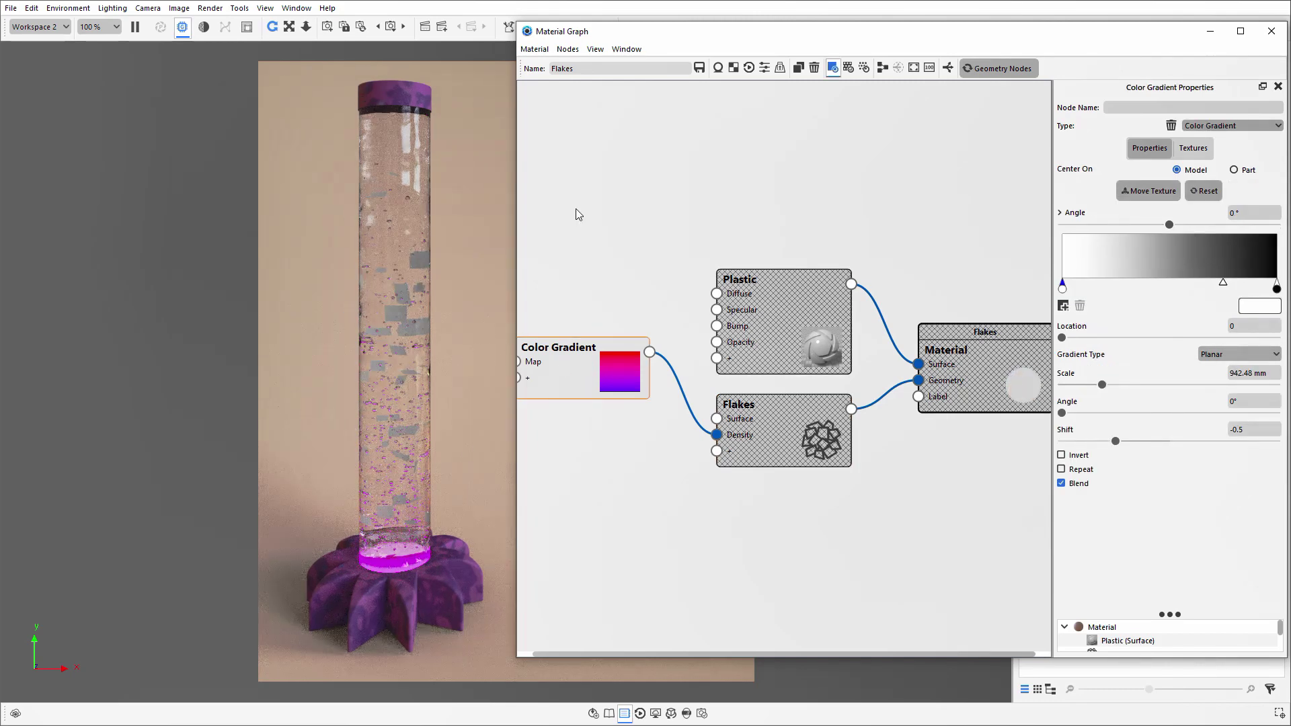
click(1233, 170)
click(1148, 191)
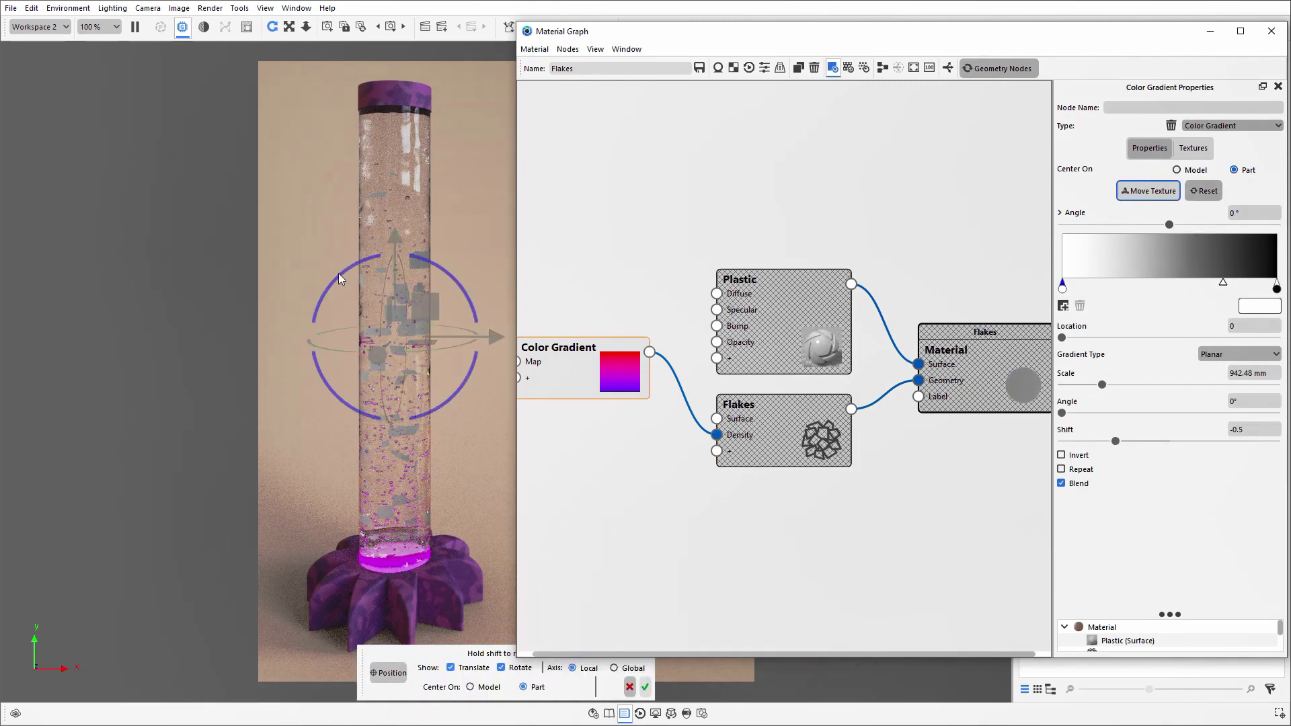
drag(338, 276, 301, 393)
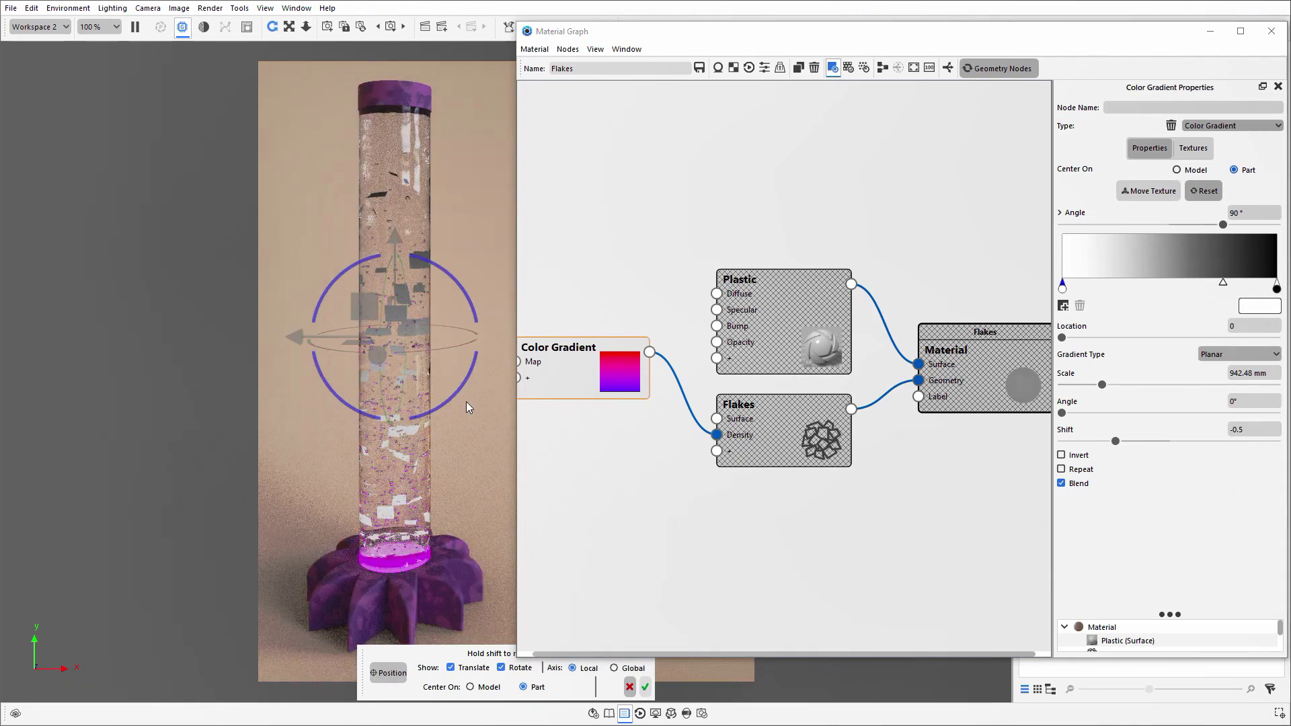
click(643, 686)
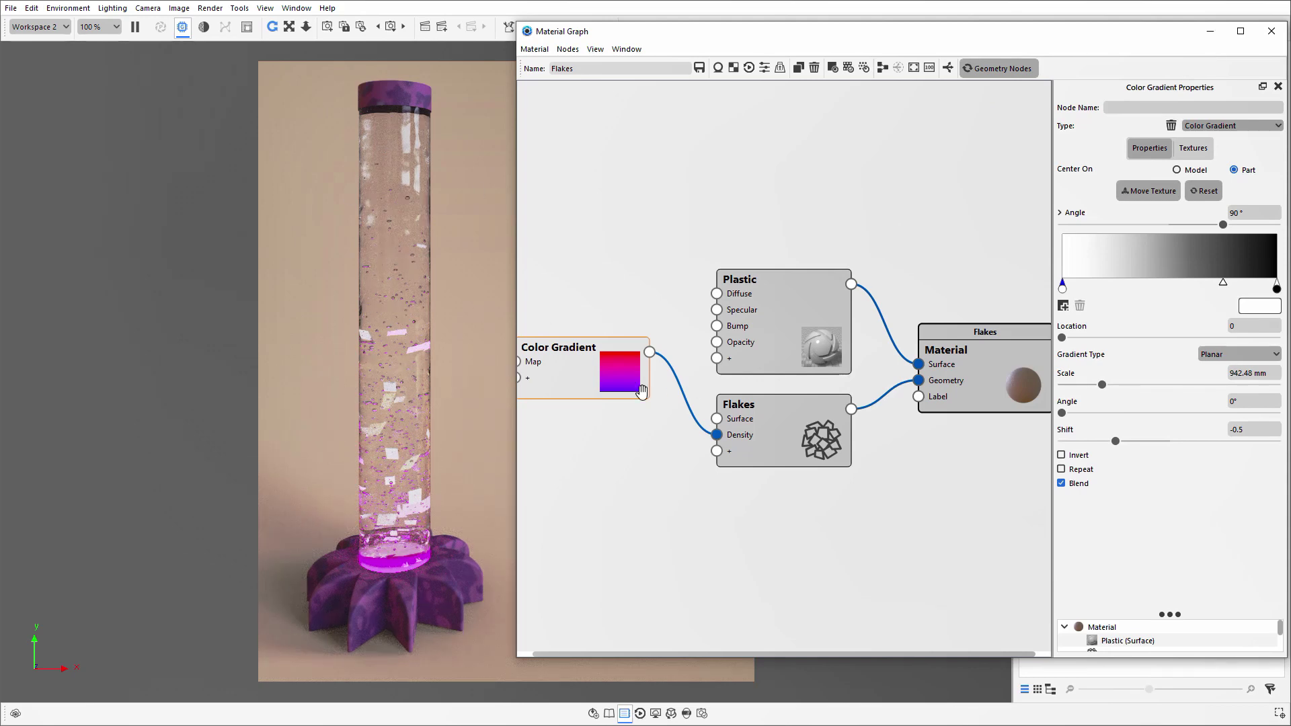
drag(606, 388, 625, 477)
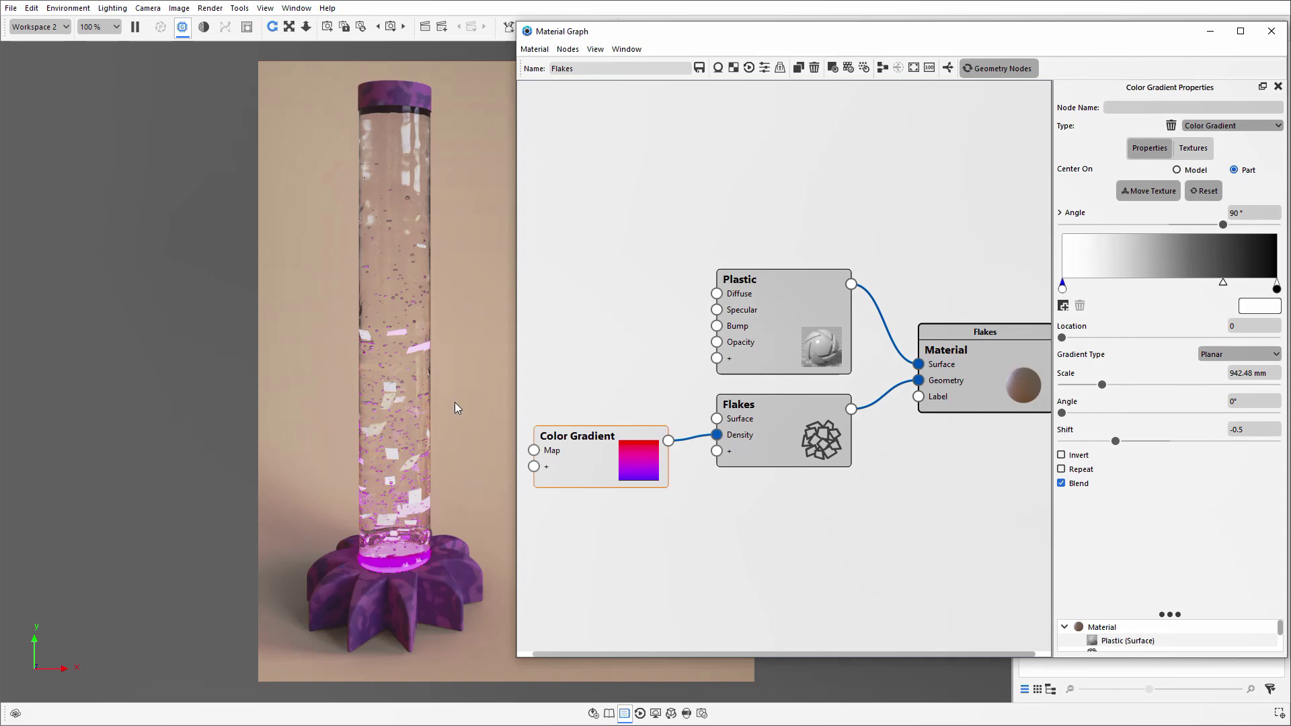
- Load fish2.png as the Plastic node's diffuse texture map and set its mapping type to UV
click(787, 320)
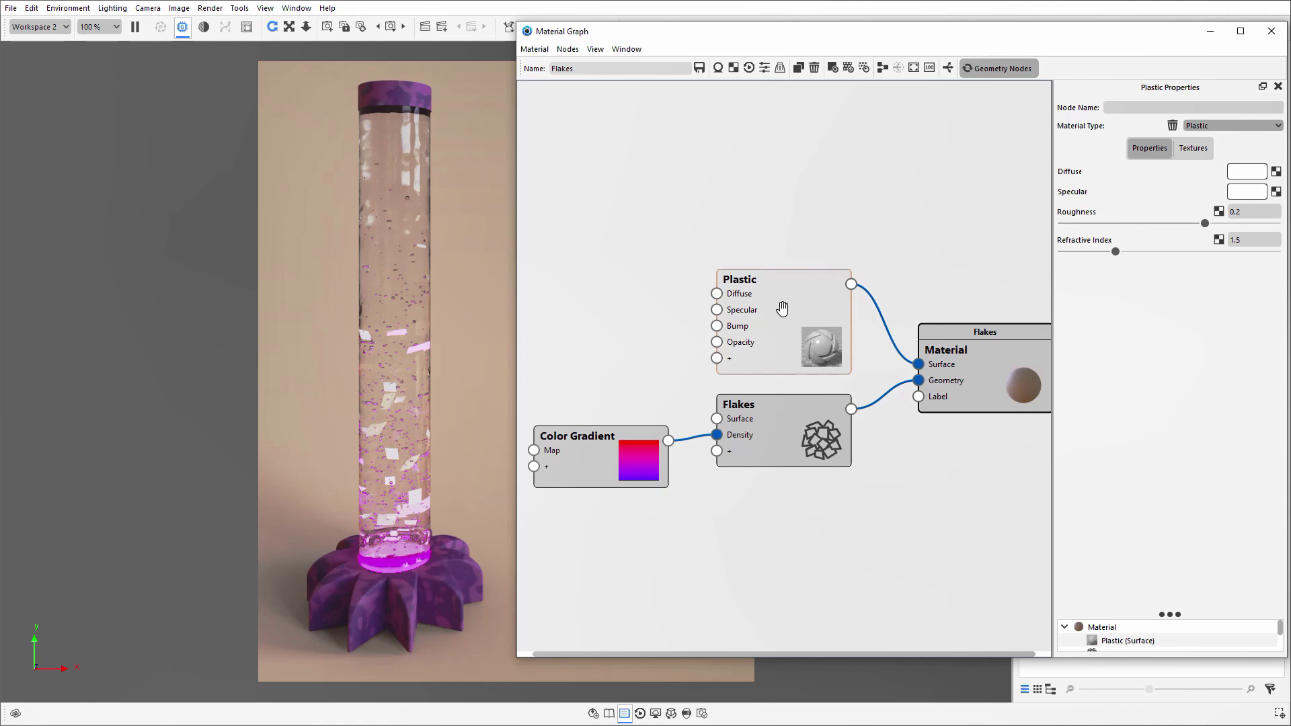
click(1184, 148)
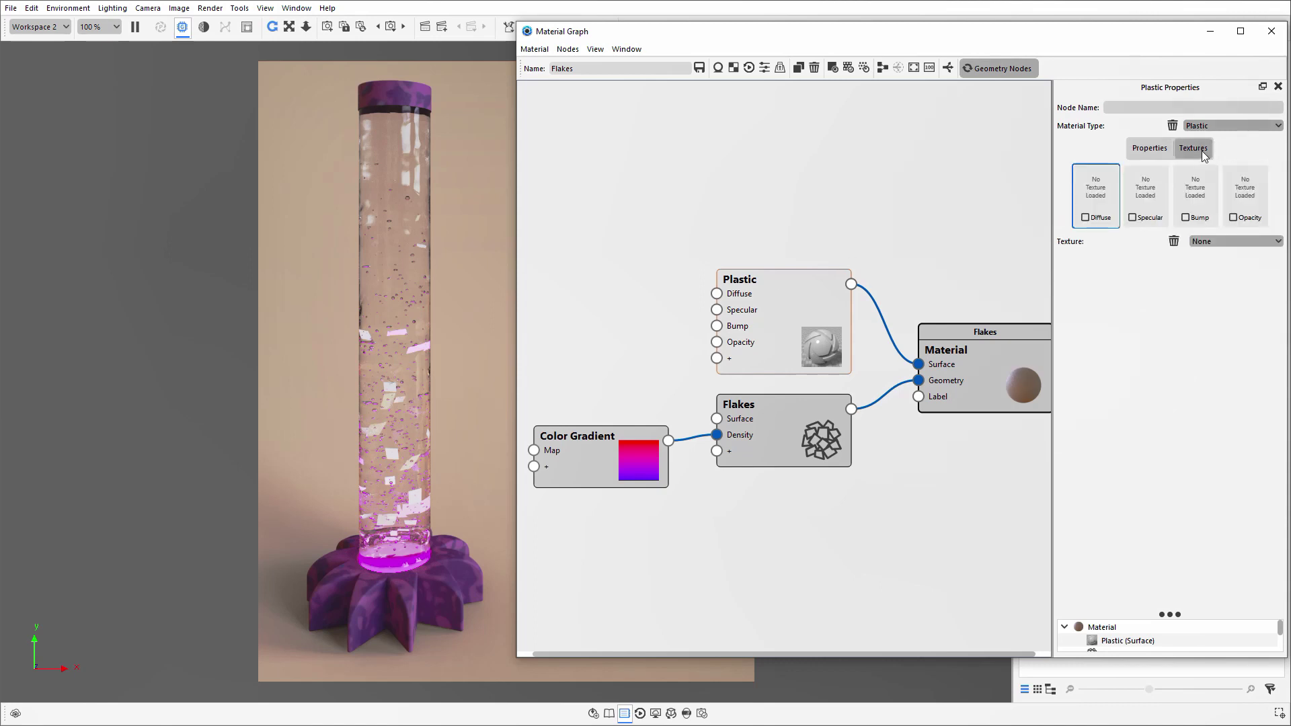
click(1211, 240)
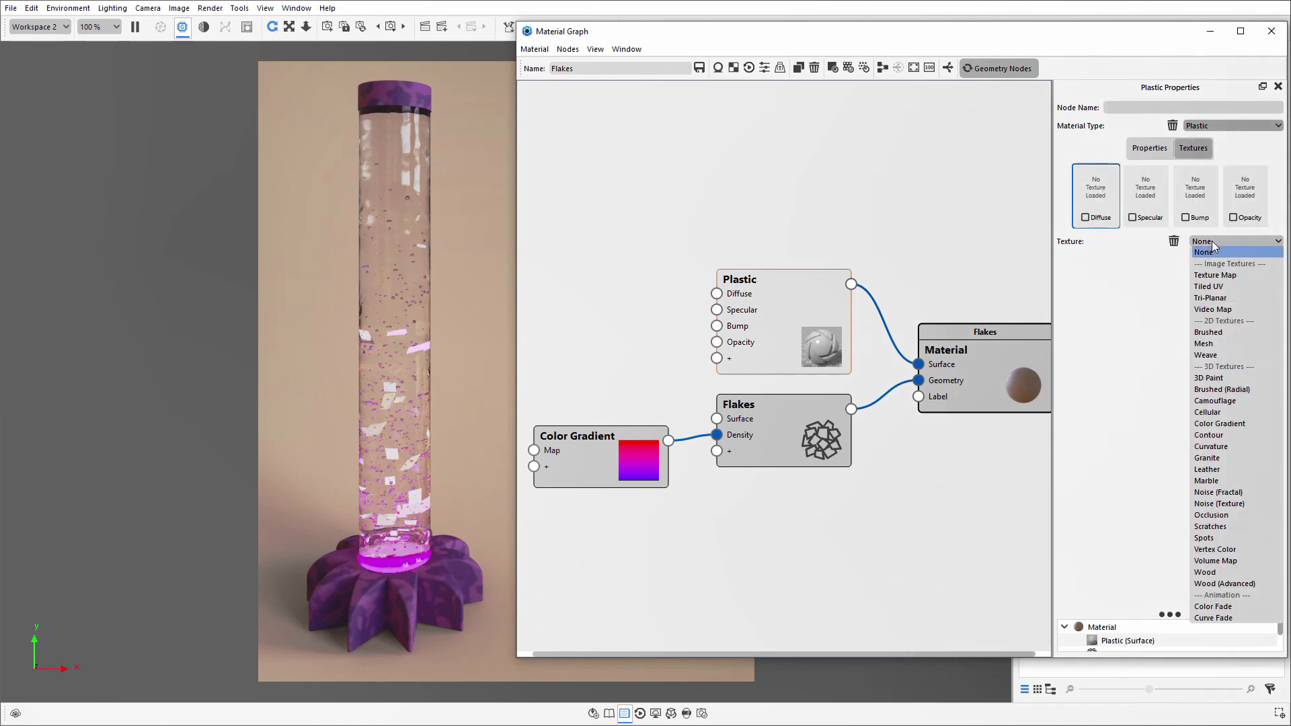
click(1235, 276)
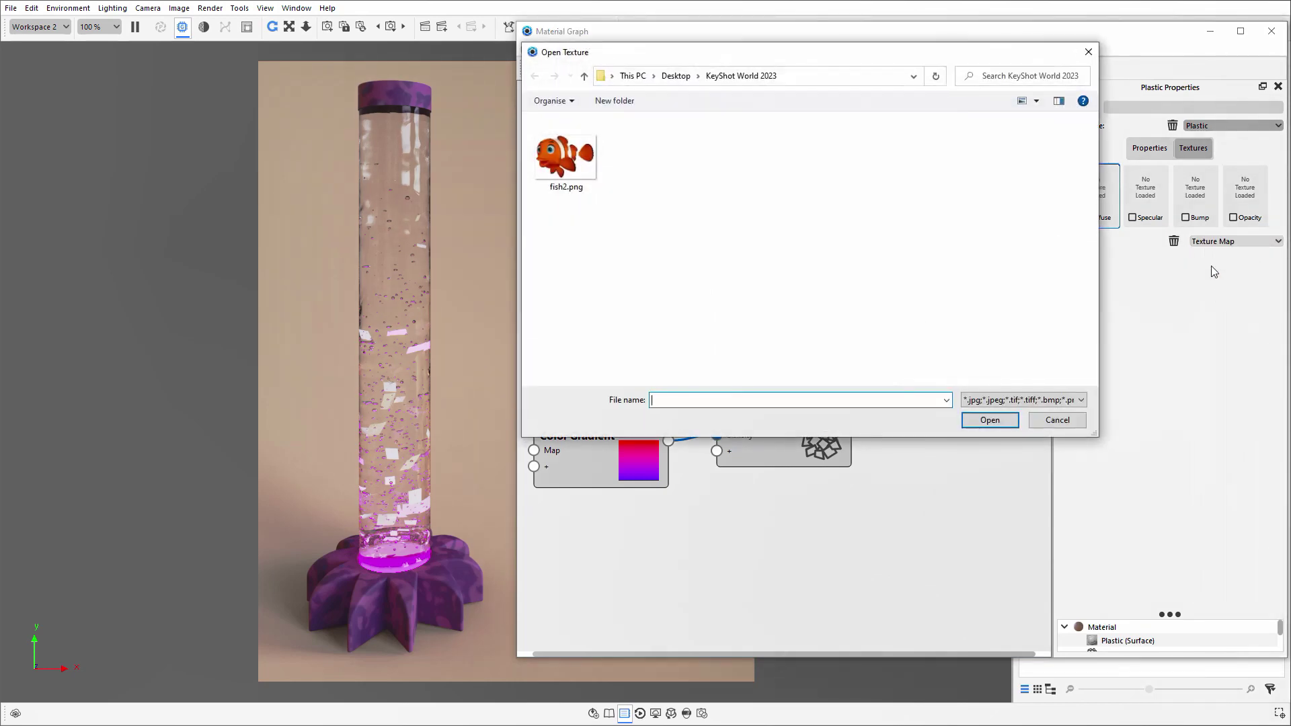
click(564, 158)
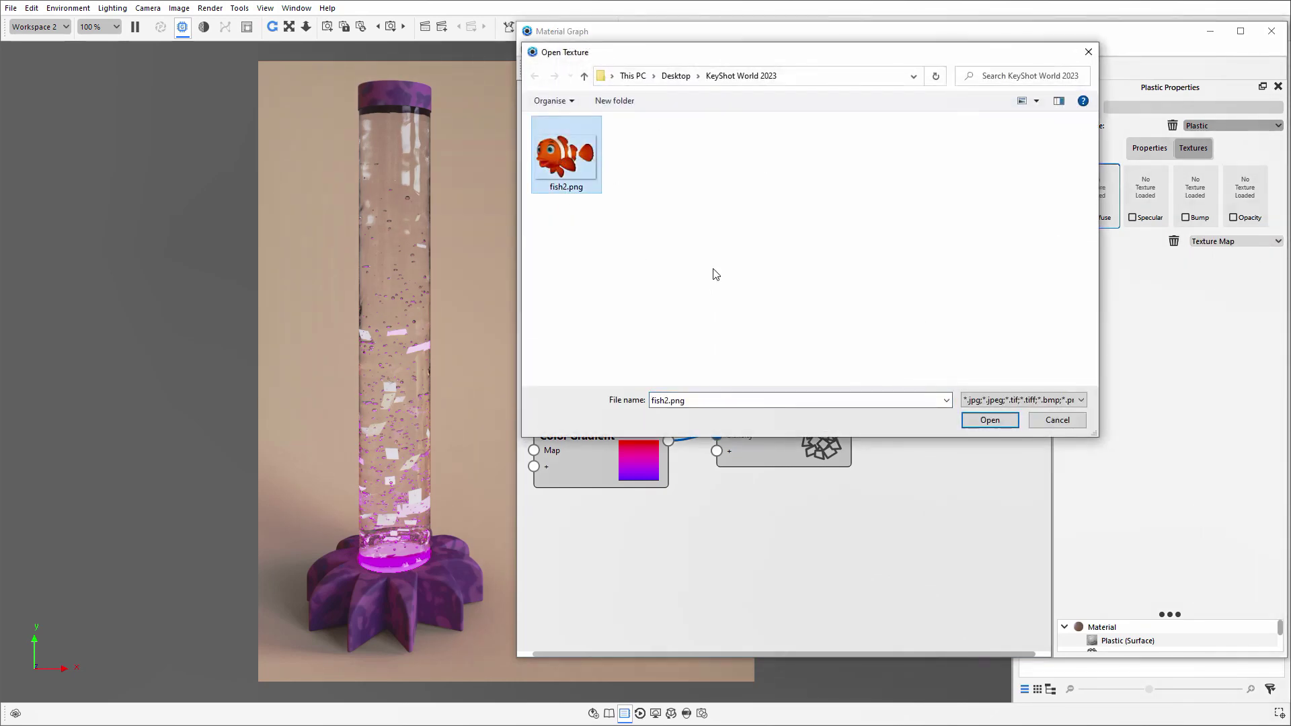
click(998, 427)
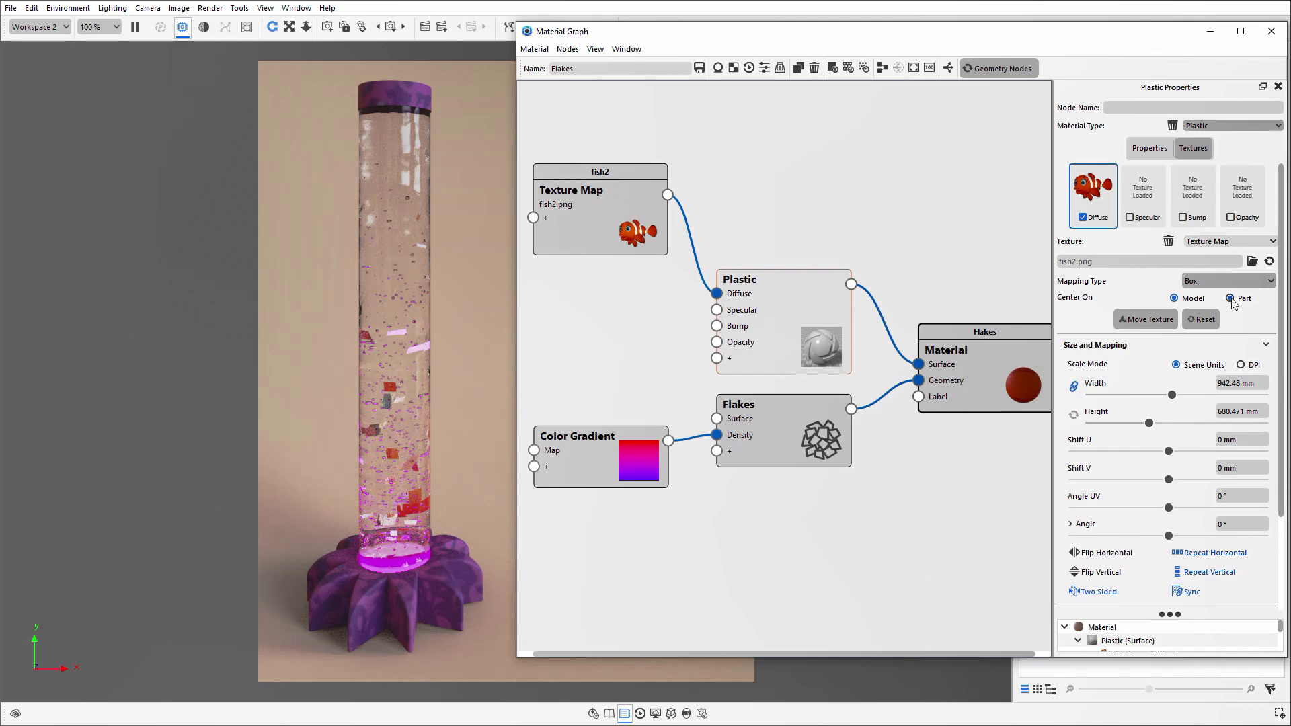
click(1212, 282)
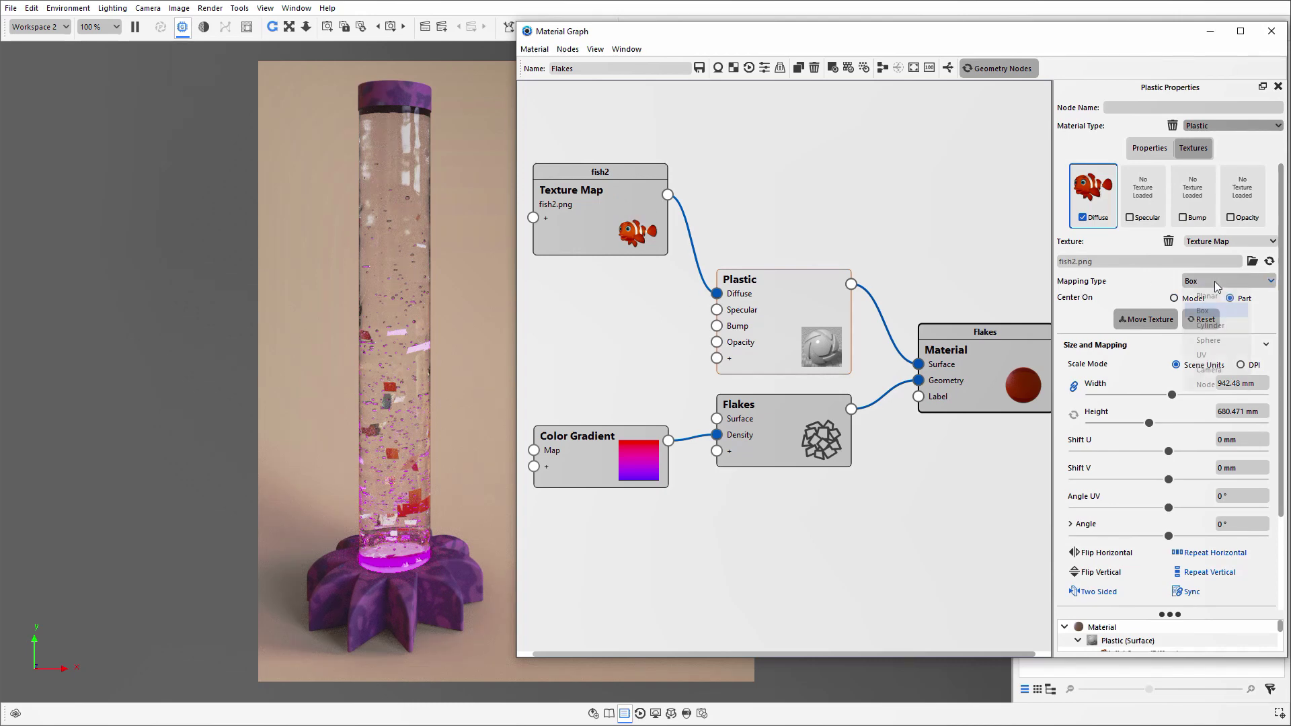
click(1209, 356)
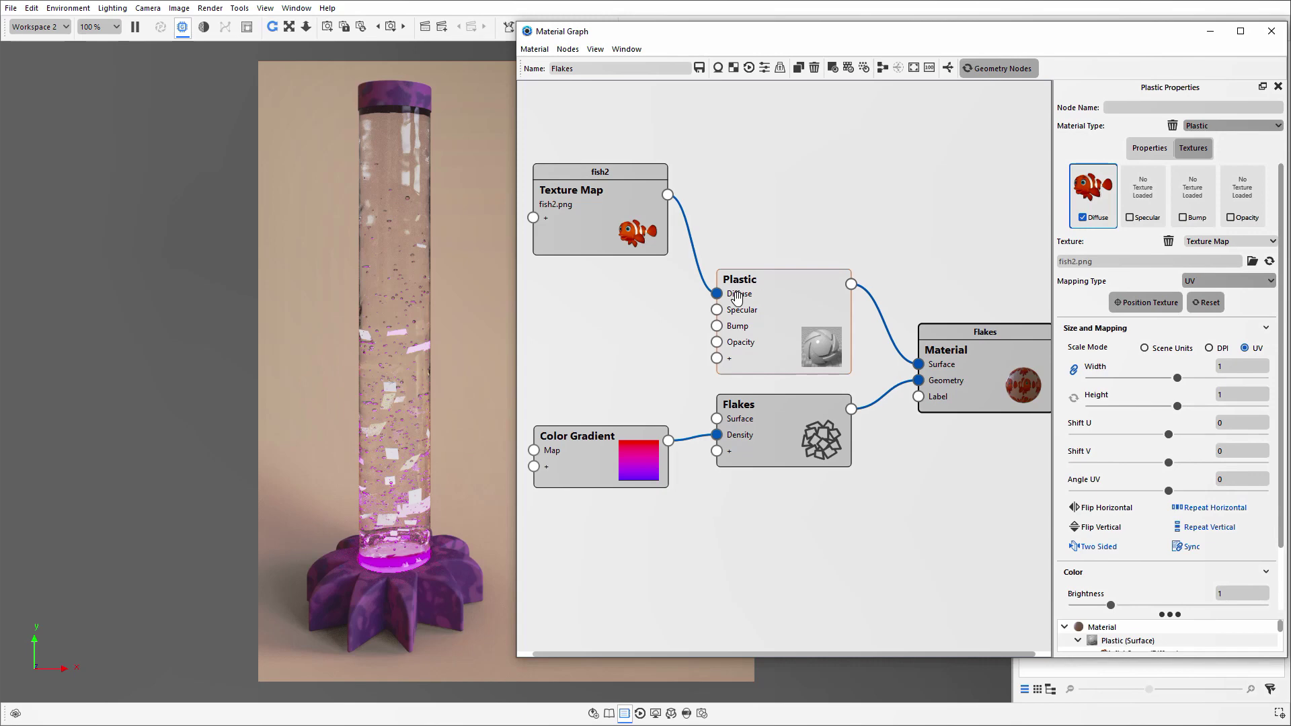
- Connect the fish texture map to the Plastic node's Opacity input as well and set the opacity map mode to Alpha
drag(737, 297, 716, 343)
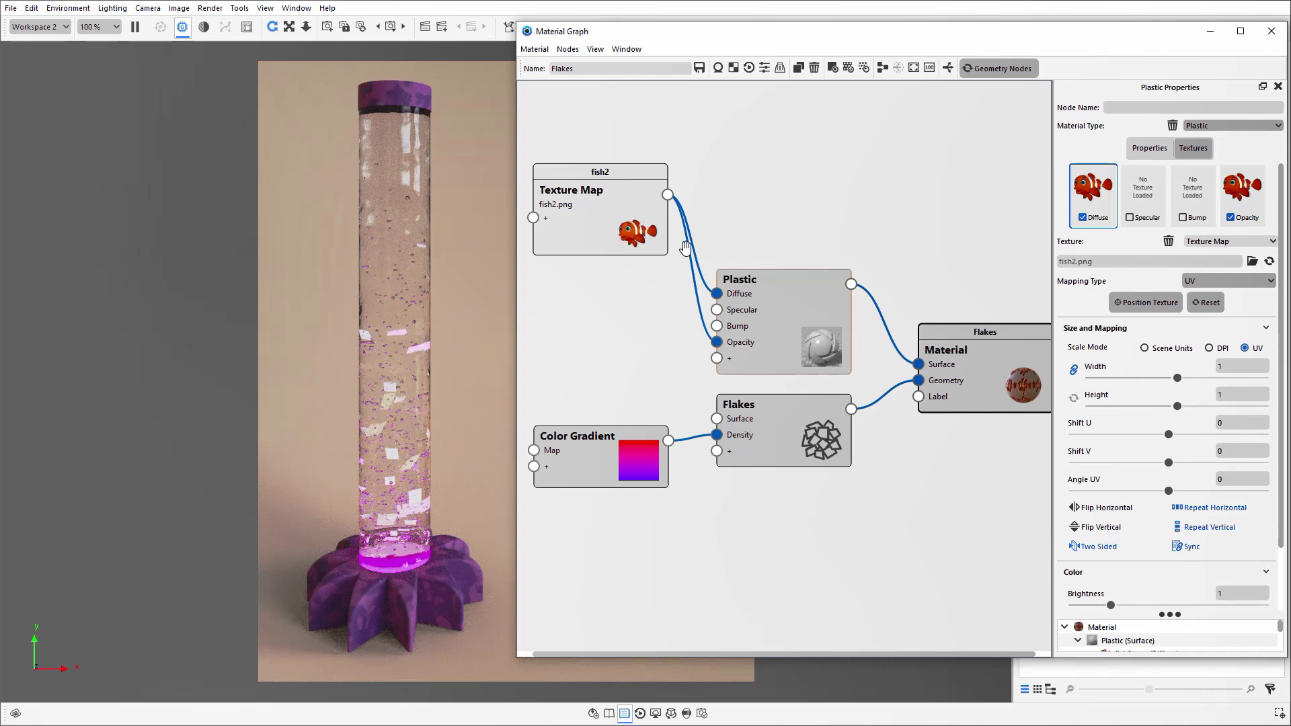
click(1236, 202)
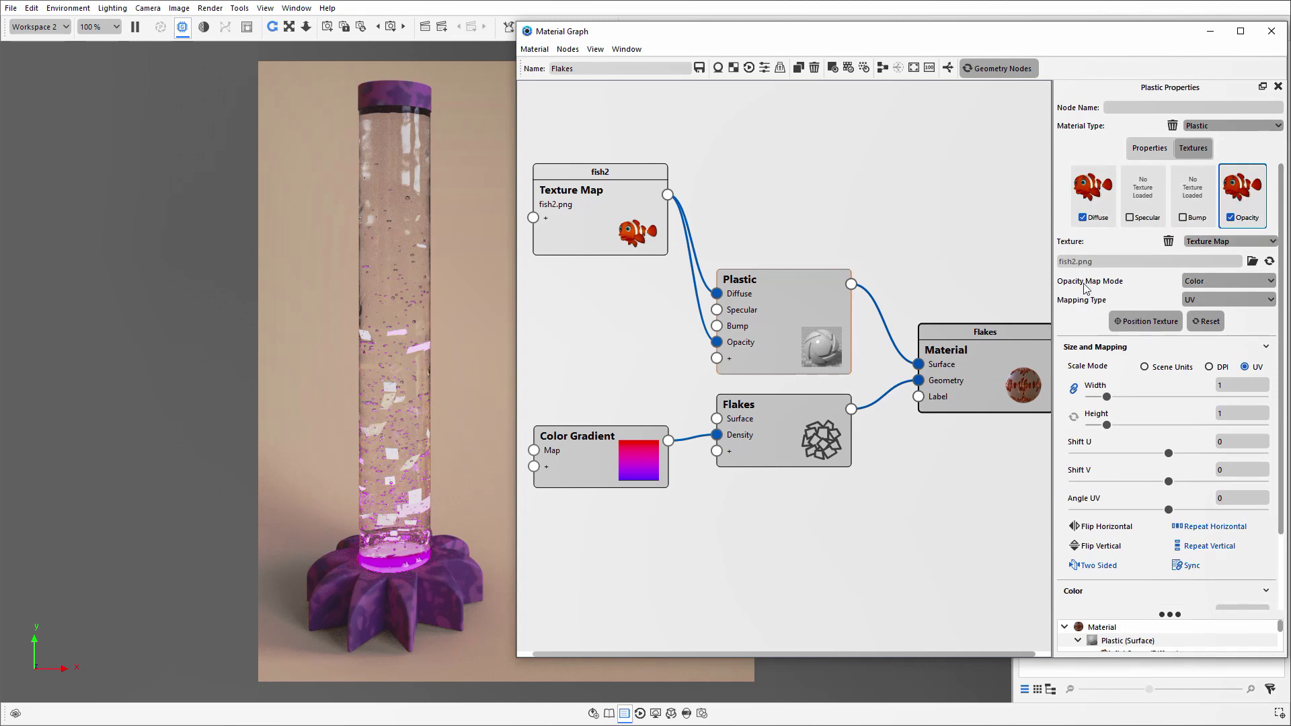
click(1189, 288)
click(1207, 297)
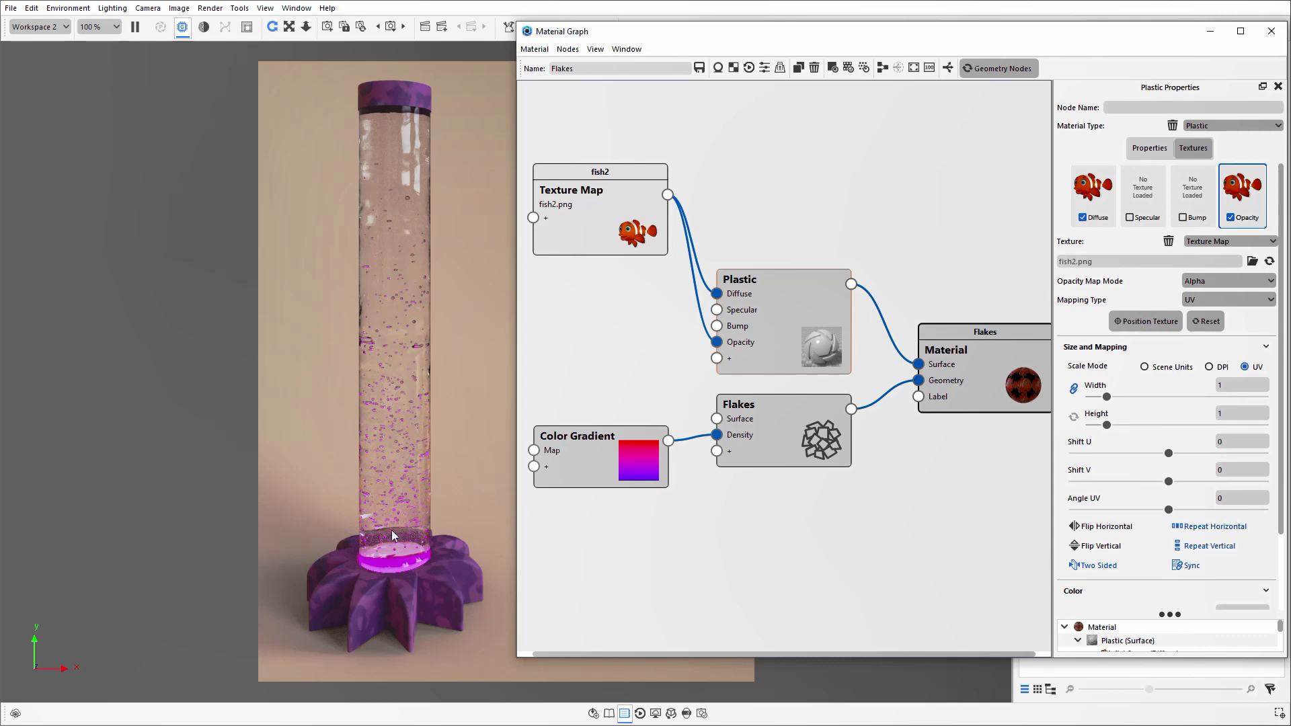
- Enable Flake UV on the Flakes node and execute the geometry node
click(787, 431)
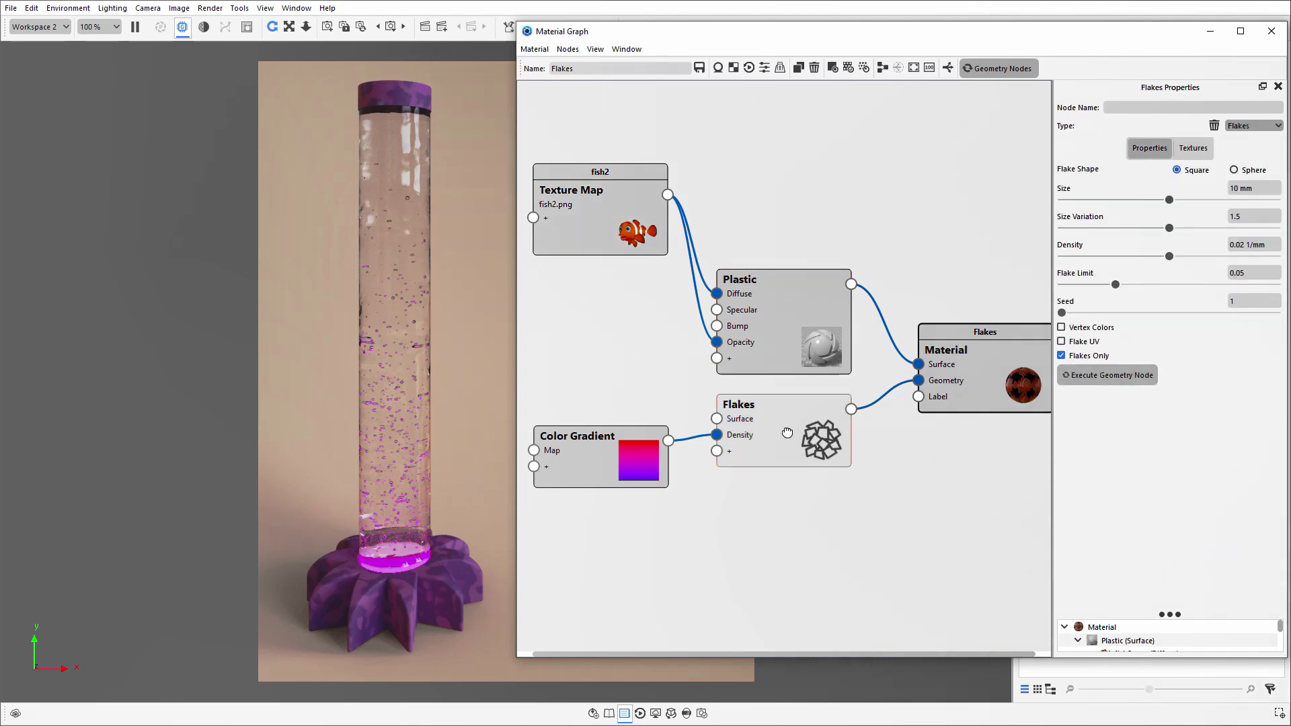
click(1062, 342)
click(1114, 377)
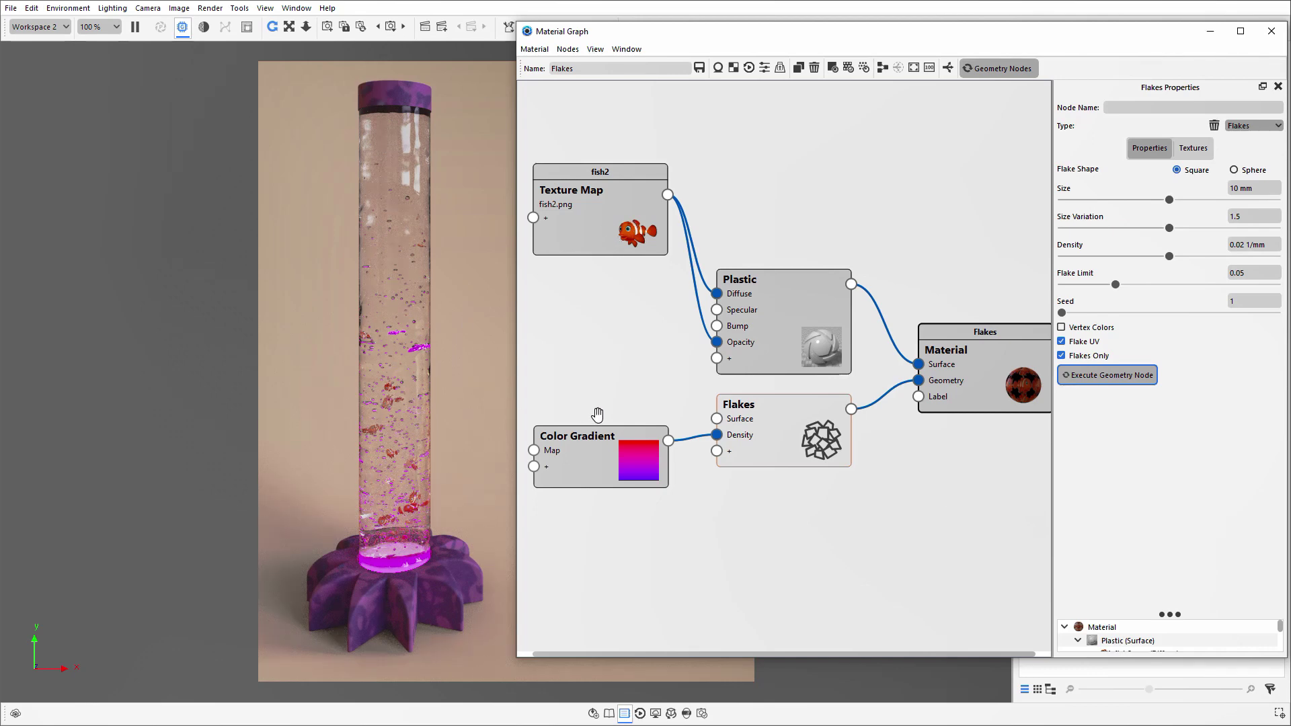
- Close the Flakes material graph, reset the current camera, and switch the view to Camera 5
click(1270, 32)
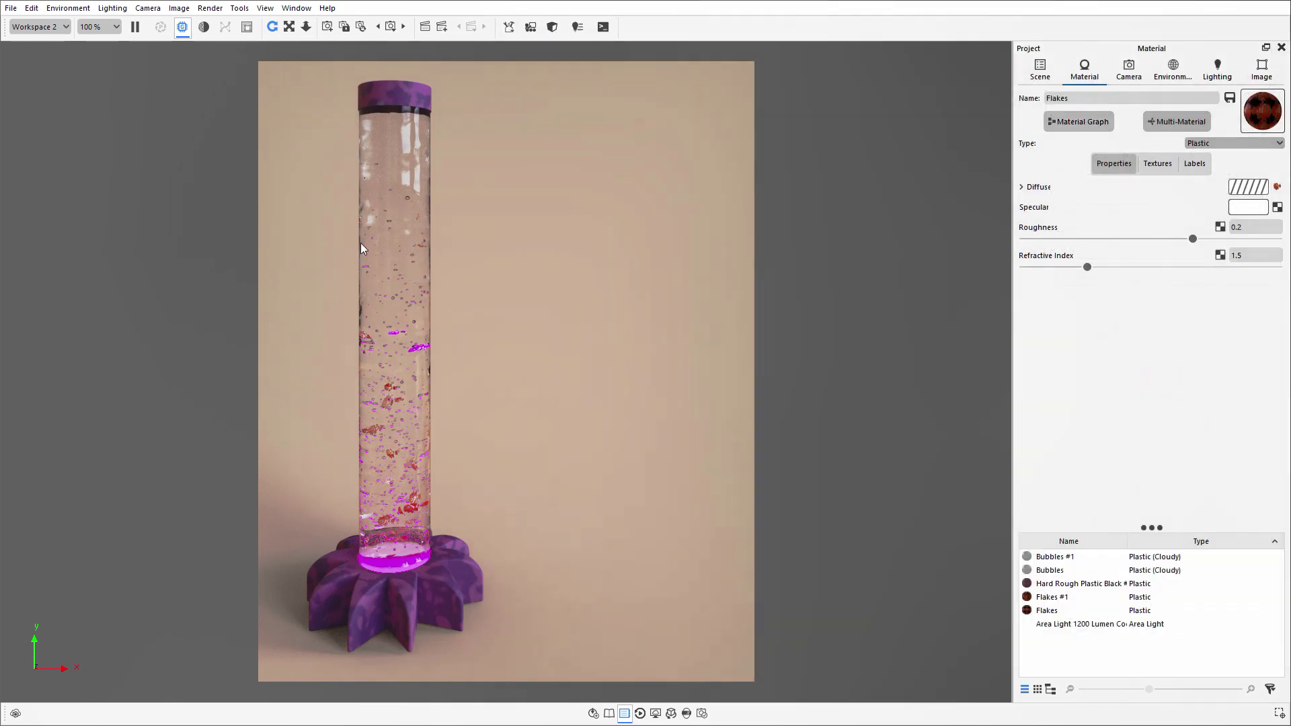
click(361, 29)
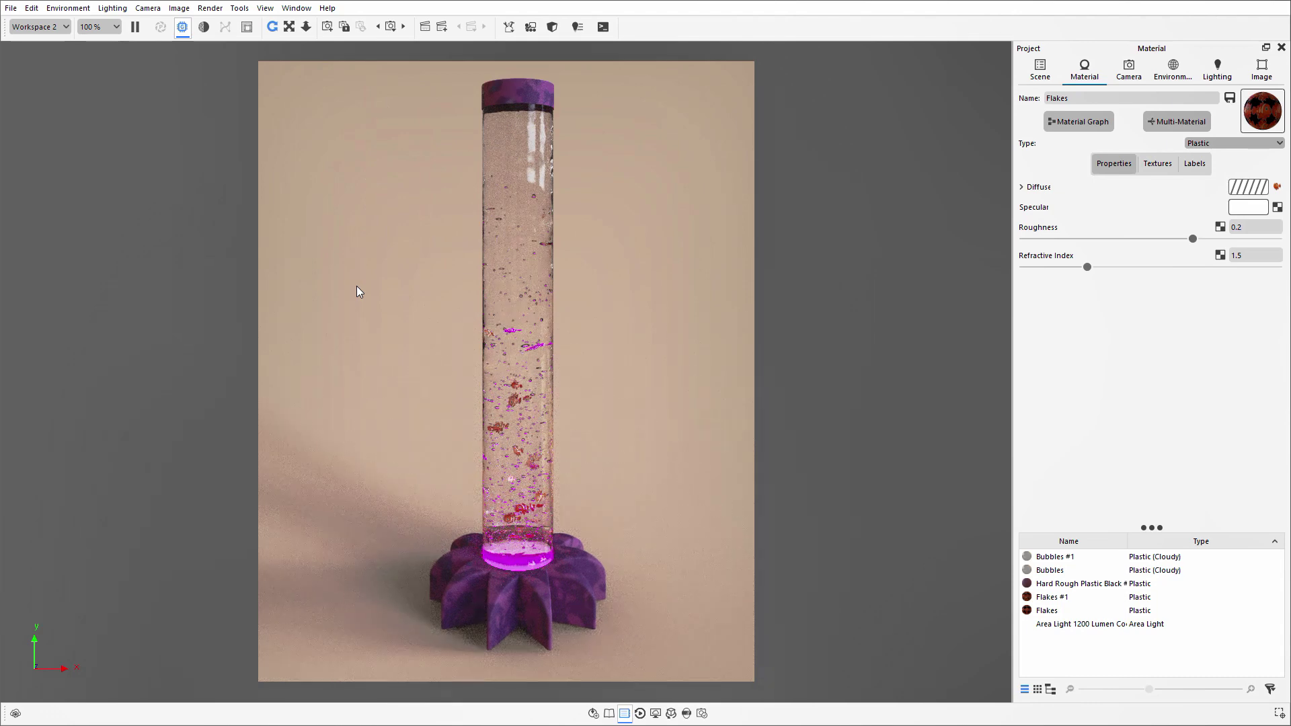
click(403, 27)
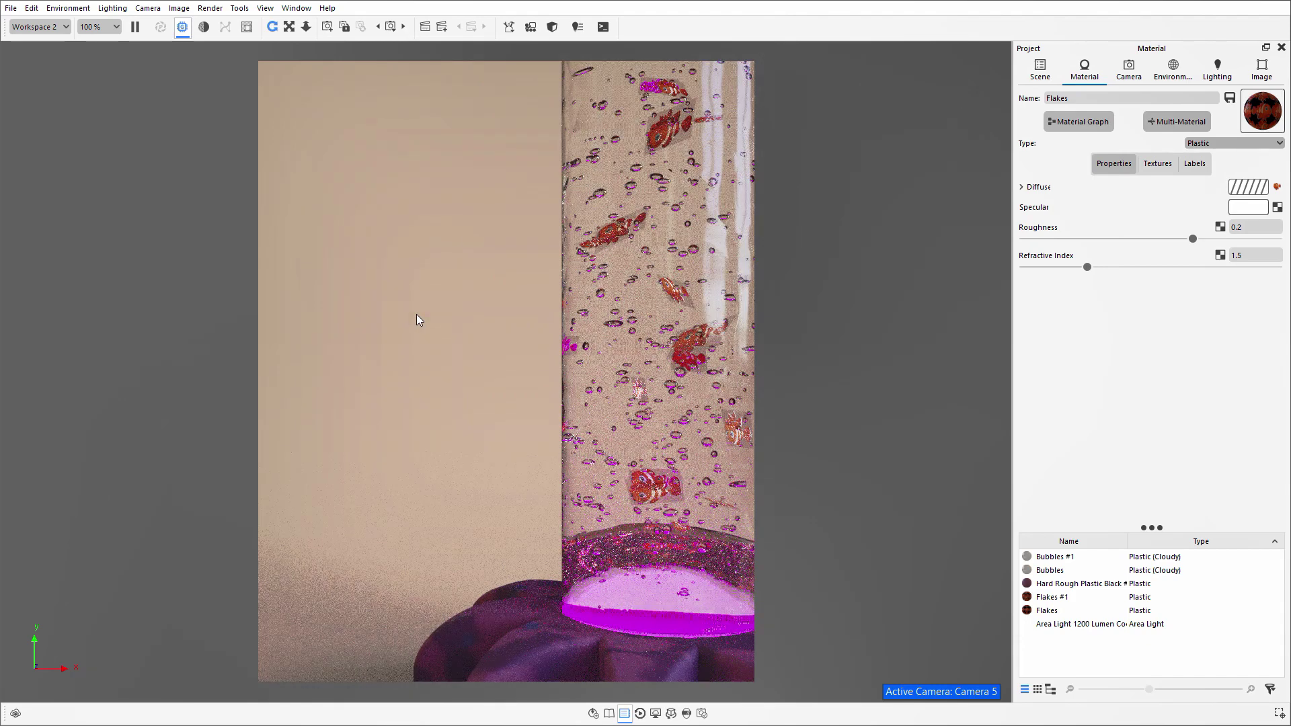